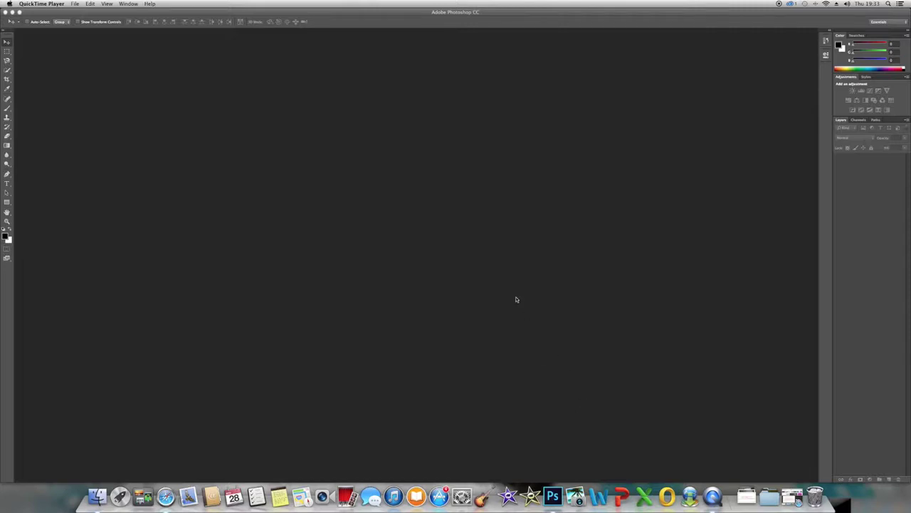
- Bring the empty Photoshop workspace to the front
left_click(466, 12)
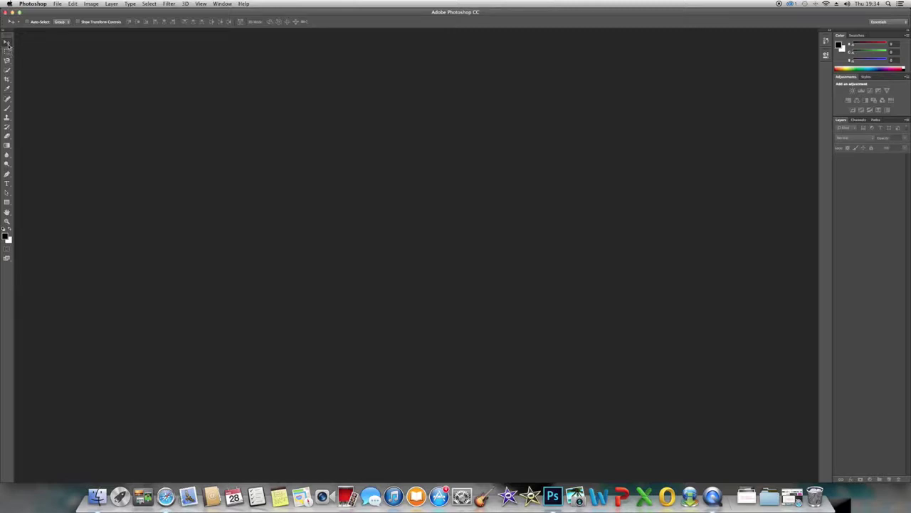
- Cycle through the Lasso, Magnetic Lasso, Quick Selection and Crop tool variants
left_click(7, 61)
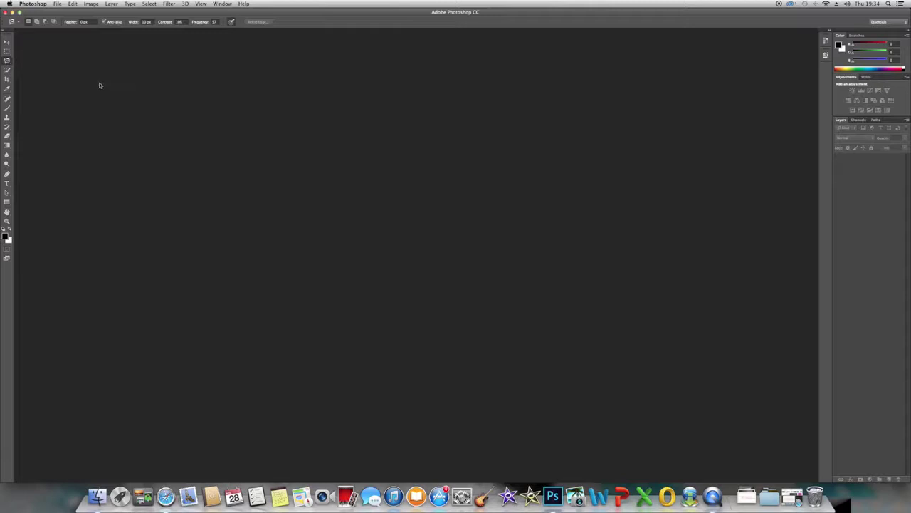
left_click(7, 62)
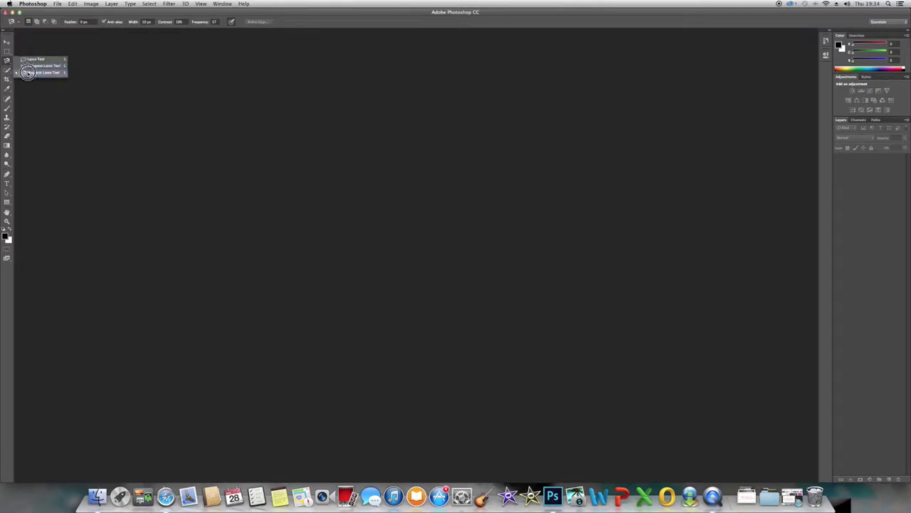
left_click(27, 72)
left_click(9, 71)
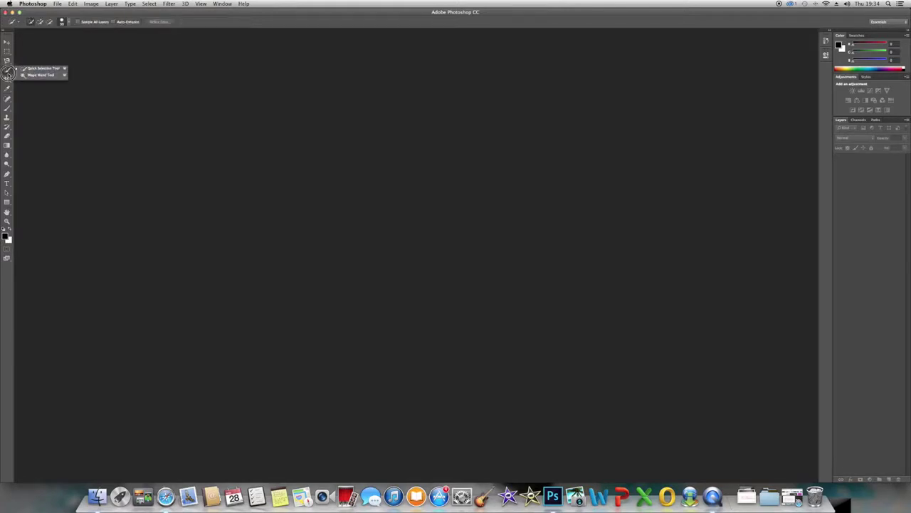
left_click(26, 71)
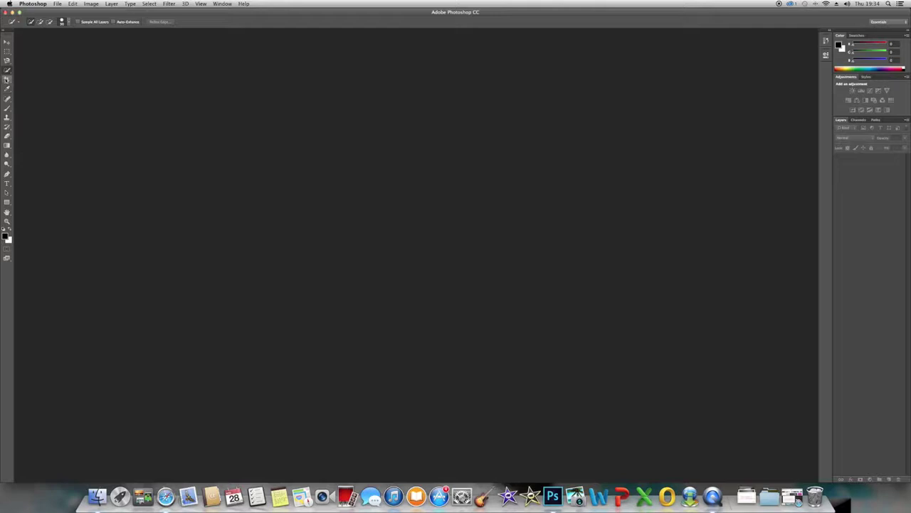
left_click(6, 79)
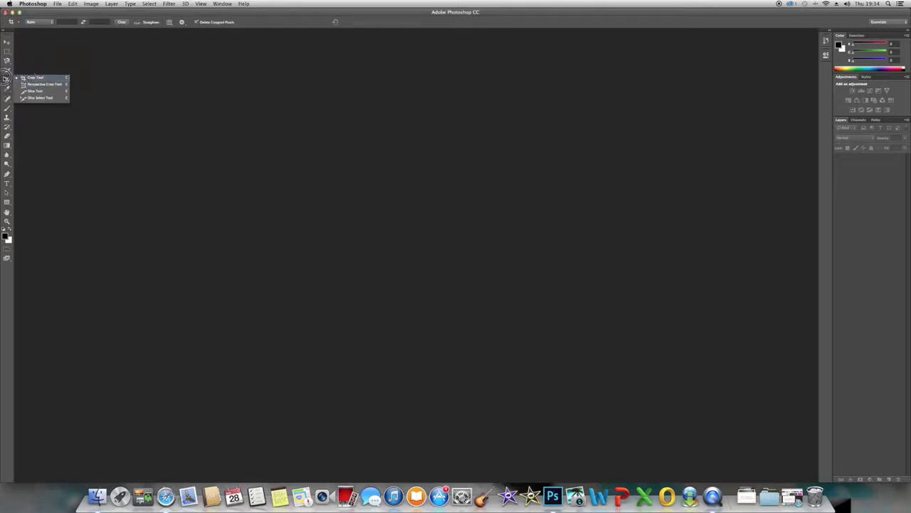
left_click(7, 79)
- Look over the Eyedropper, Healing Brush and Patch tools, then settle on the standard Brush Tool
left_click(6, 88)
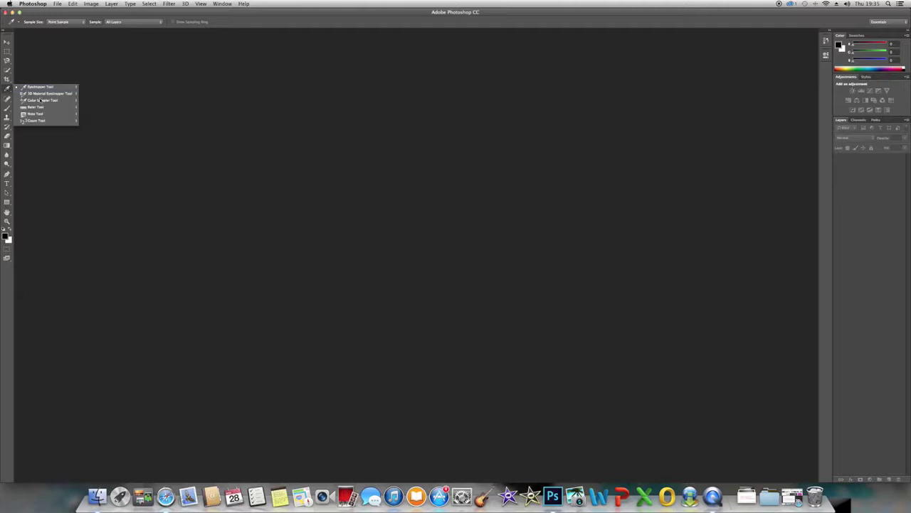
left_click(8, 90)
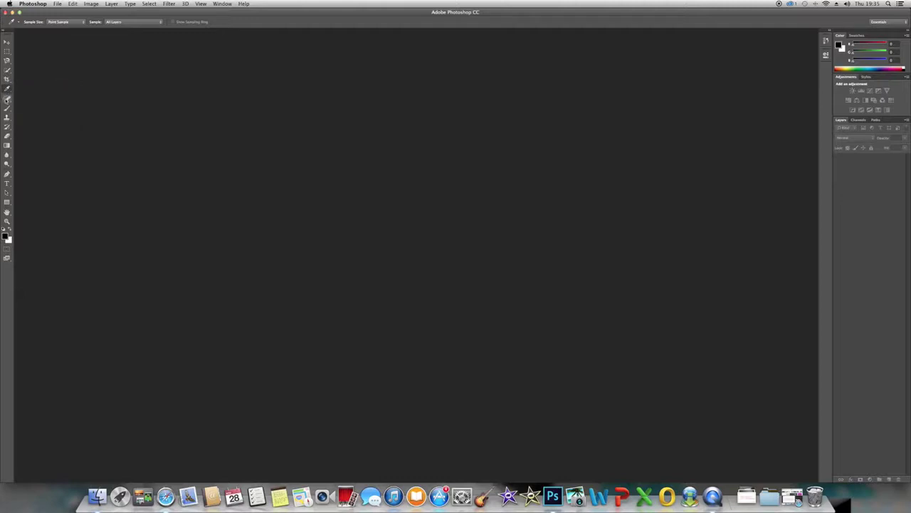
left_click(7, 98)
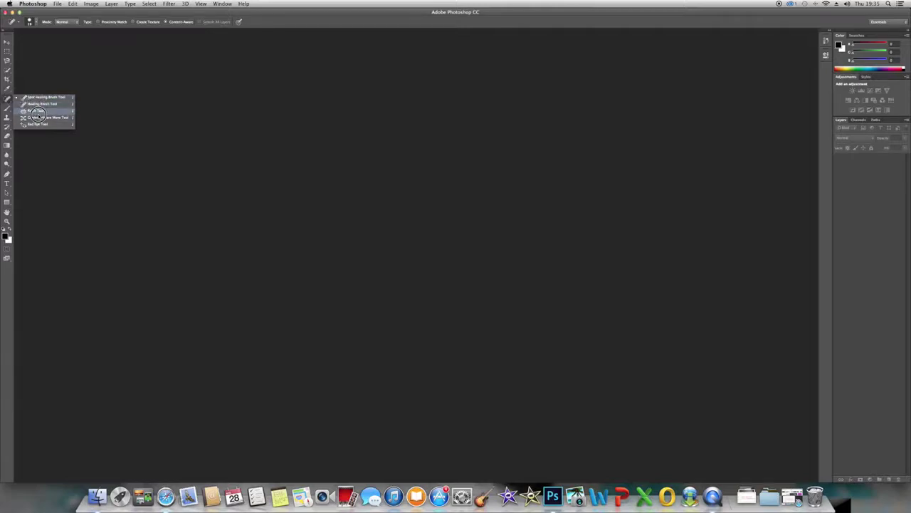
left_click(36, 111)
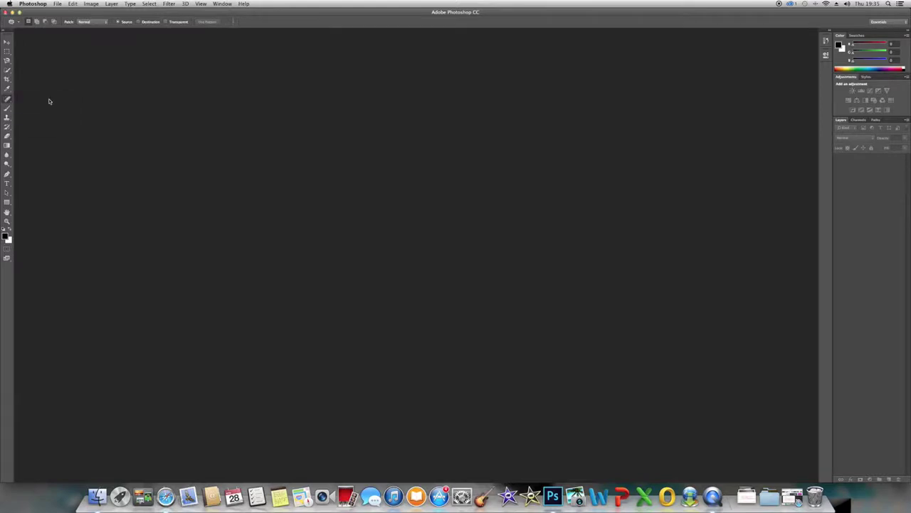
left_click(8, 109)
left_click(7, 111)
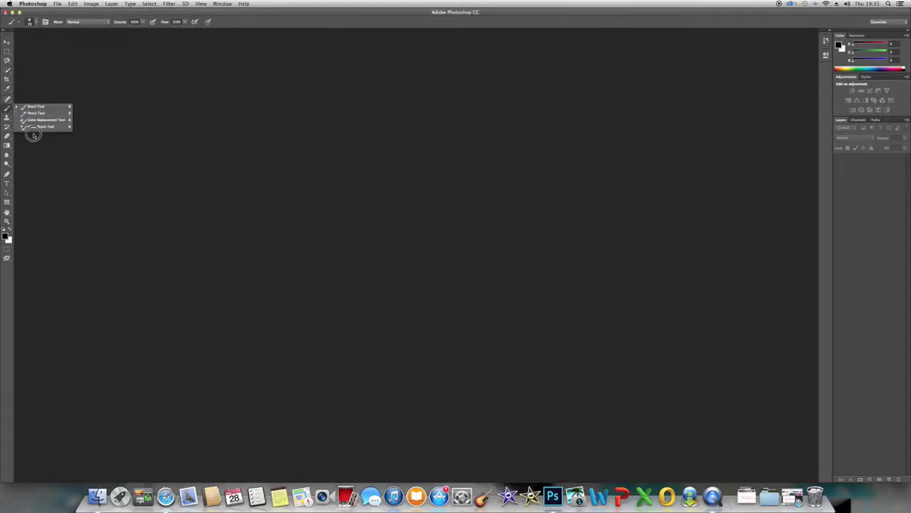
left_click(30, 107)
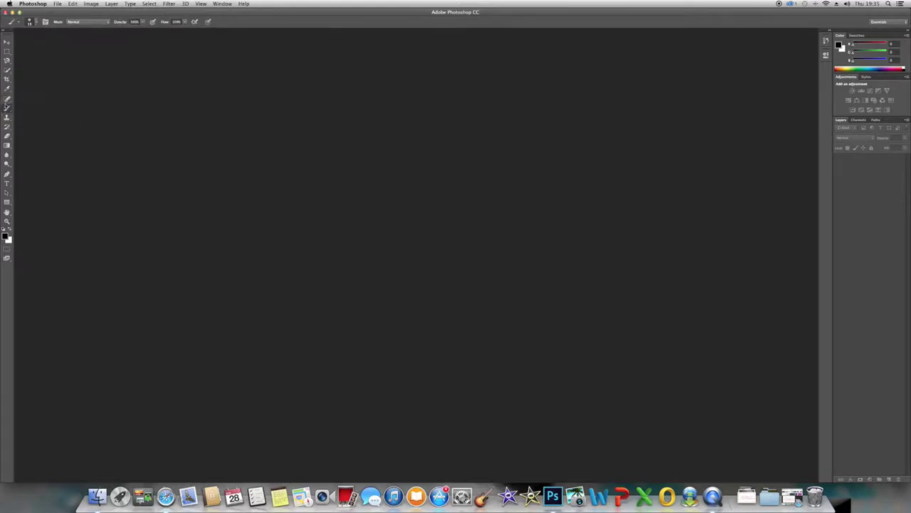
left_click(7, 108)
- Step through the Clone Stamp, History Brush, Eraser and Gradient tool groups
left_click(7, 118)
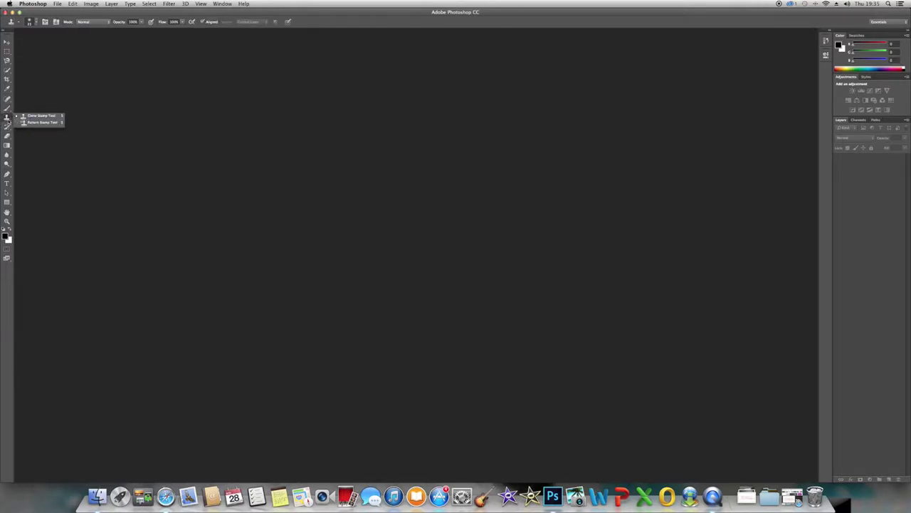
left_click(7, 126)
left_click(7, 126)
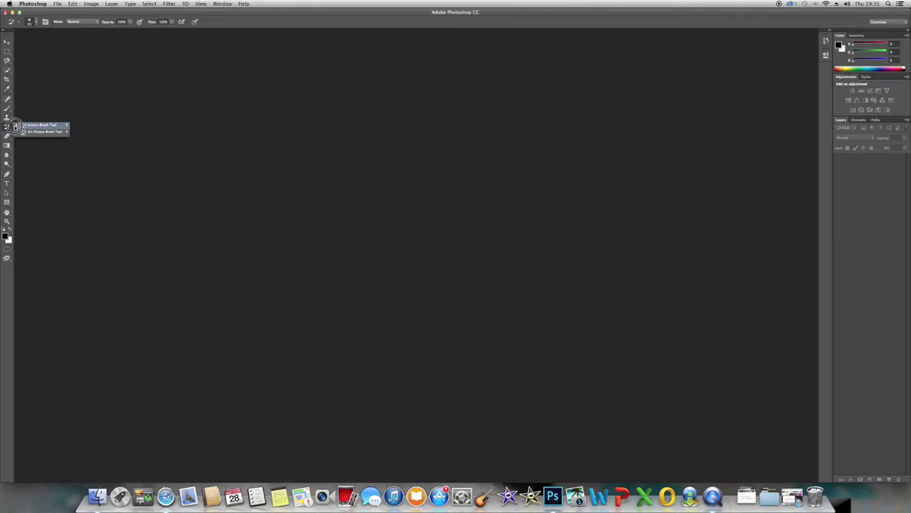
left_click(10, 134)
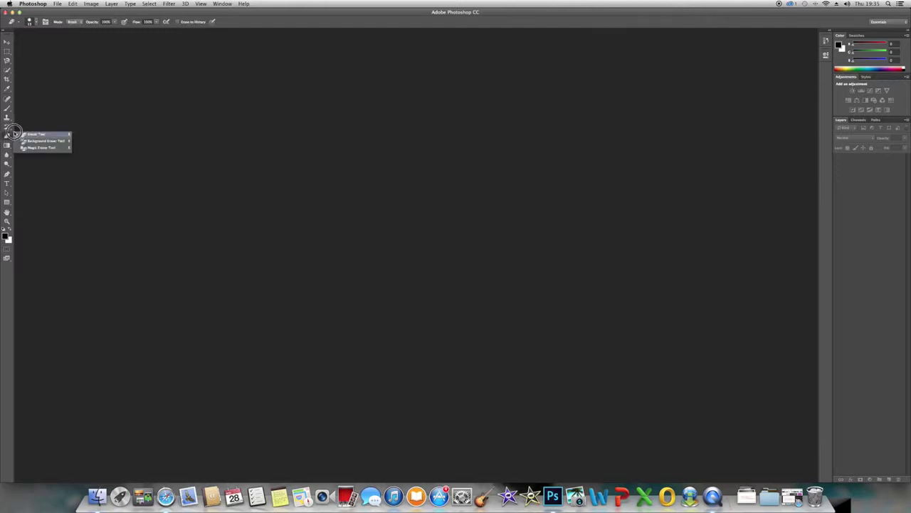
left_click(7, 144)
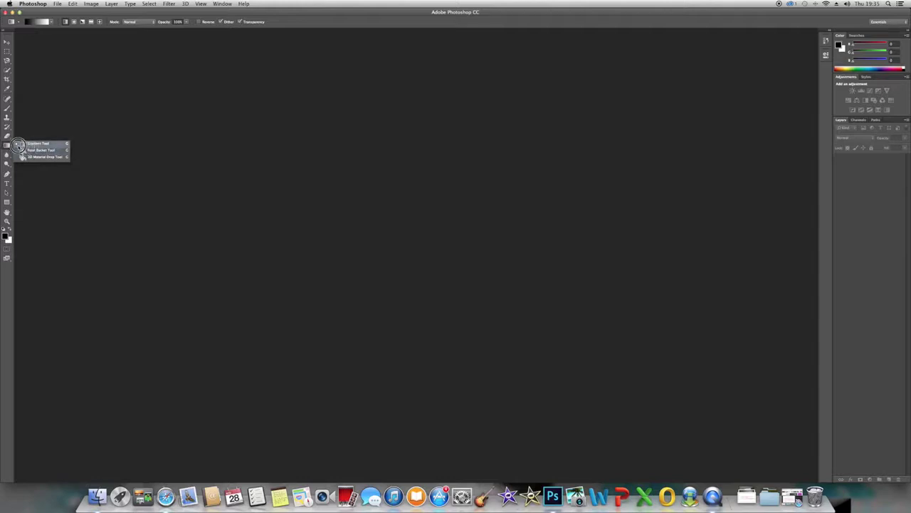
left_click(18, 145)
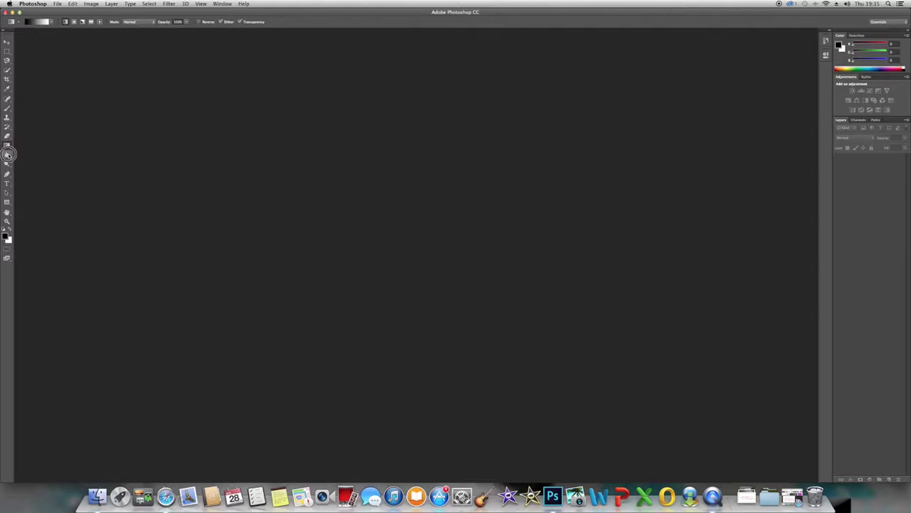
- Step through the Blur, Dodge/Burn/Sponge and Pen tool groups
left_click(8, 154)
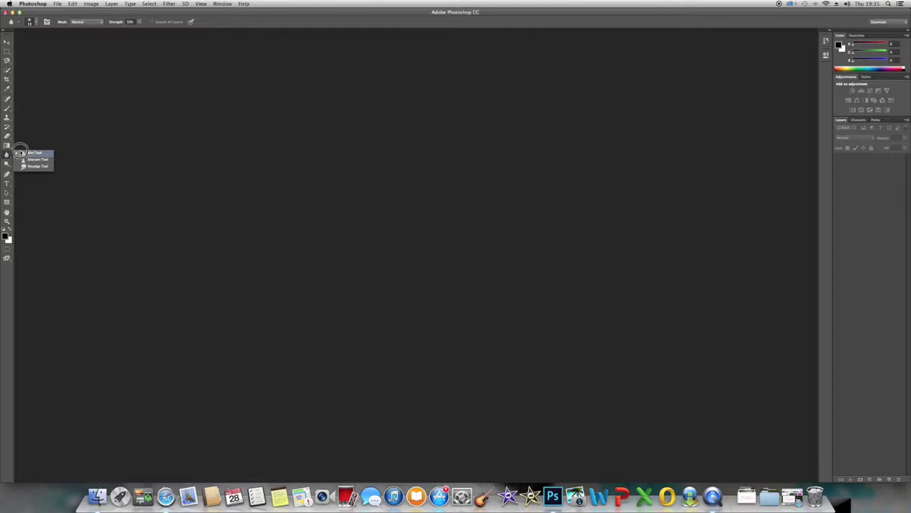
left_click(8, 162)
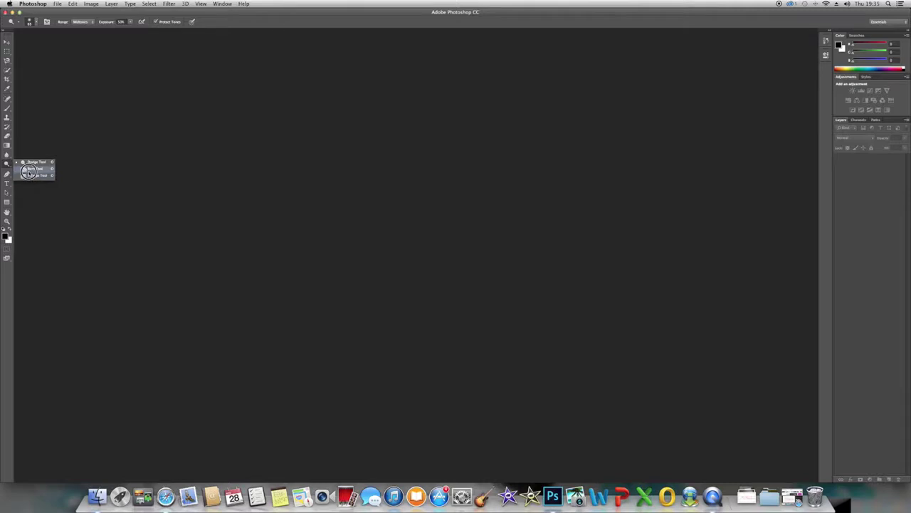
left_click(23, 163)
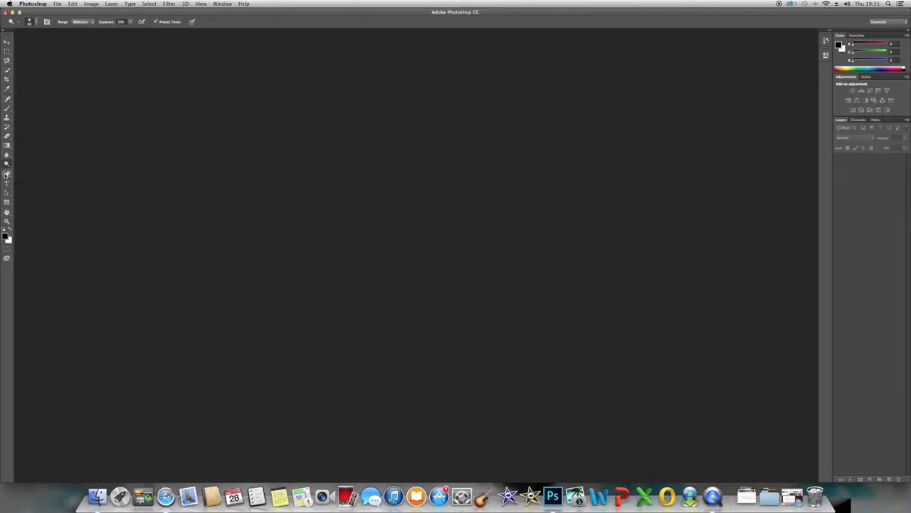
left_click(7, 174)
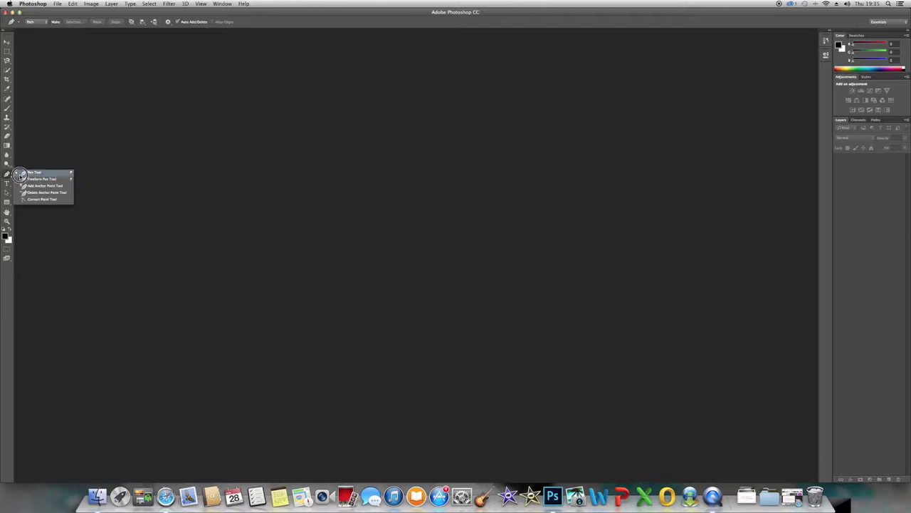
left_click(7, 177)
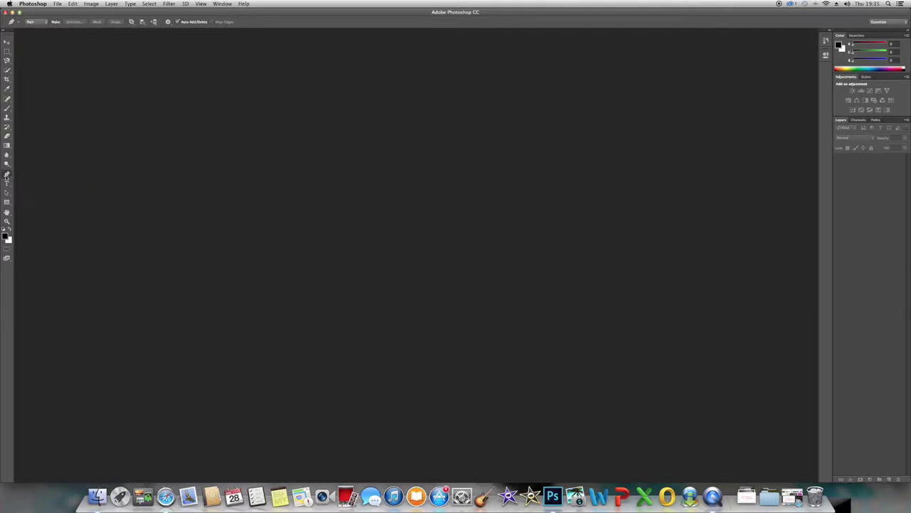
- Step through the Type, Path Selection and Shape tools, ending on the Hand Tool
left_click(7, 183)
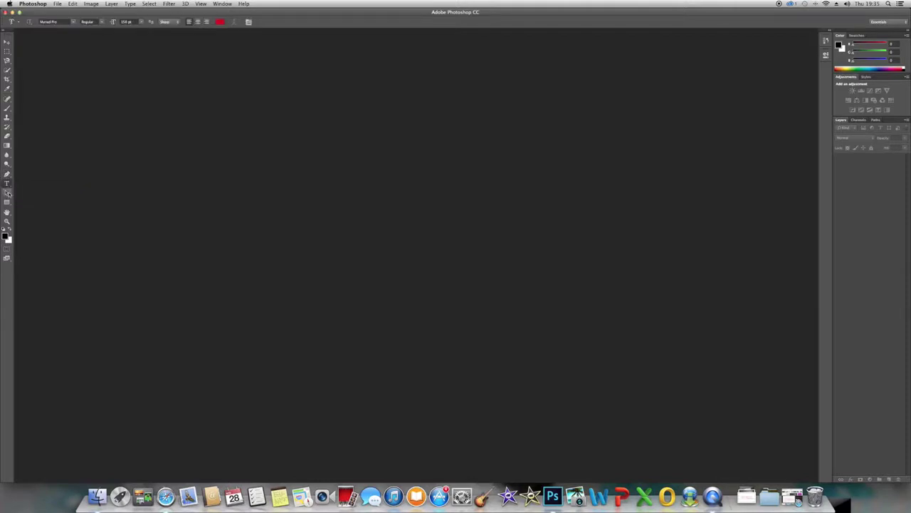
left_click(7, 193)
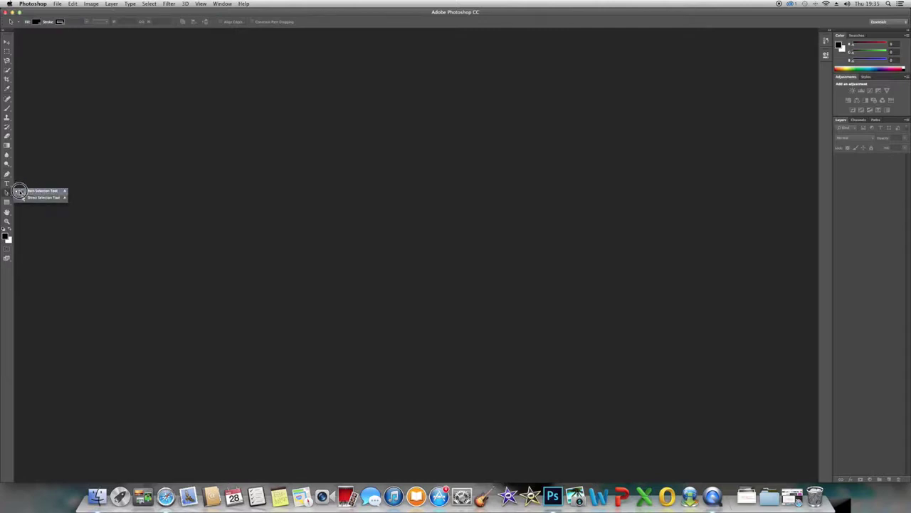
left_click(19, 191)
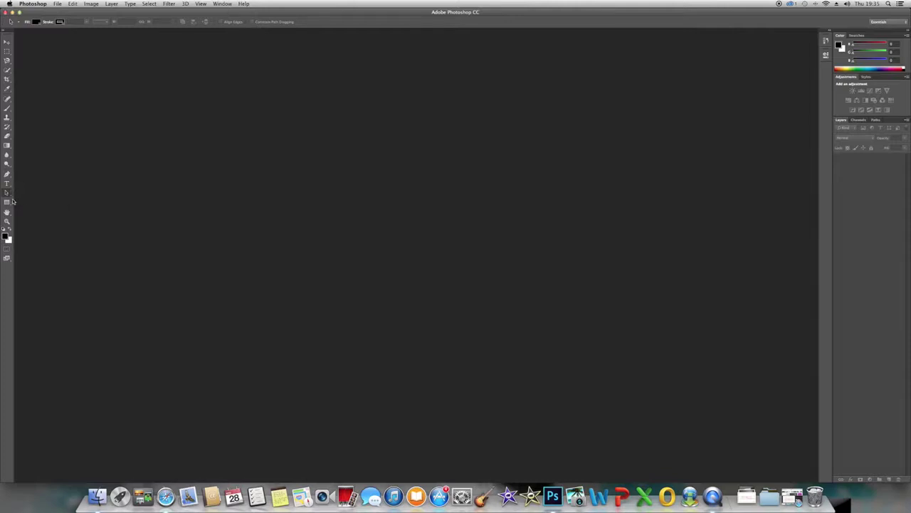
left_click(7, 203)
left_click(8, 203)
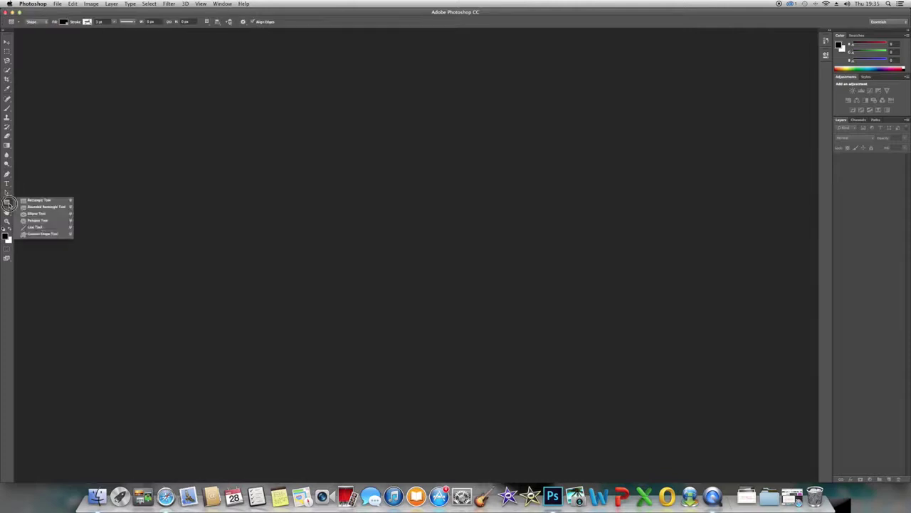
left_click(7, 204)
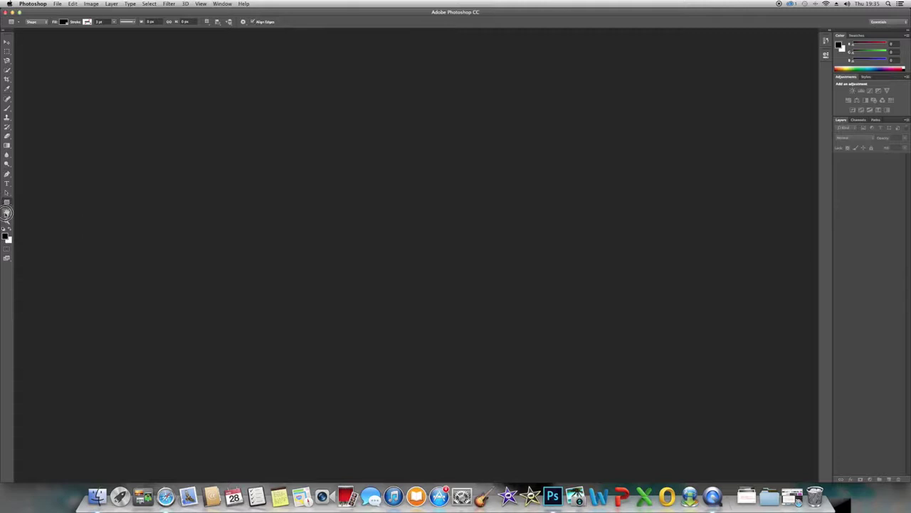
left_click(6, 212)
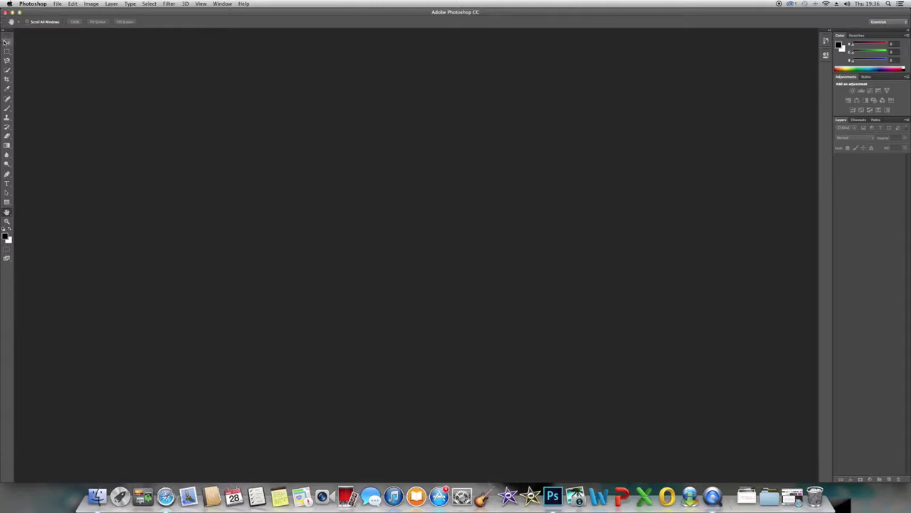
left_click(8, 42)
left_click(7, 42)
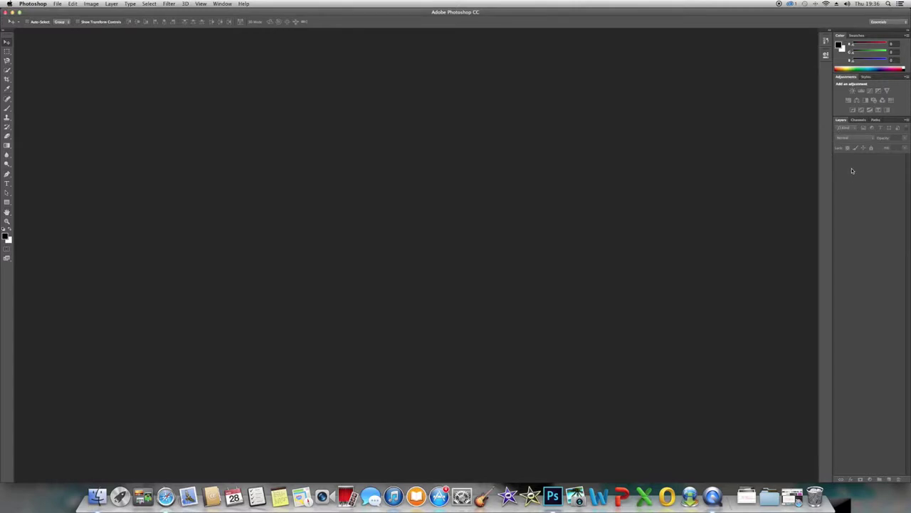
left_click(859, 119)
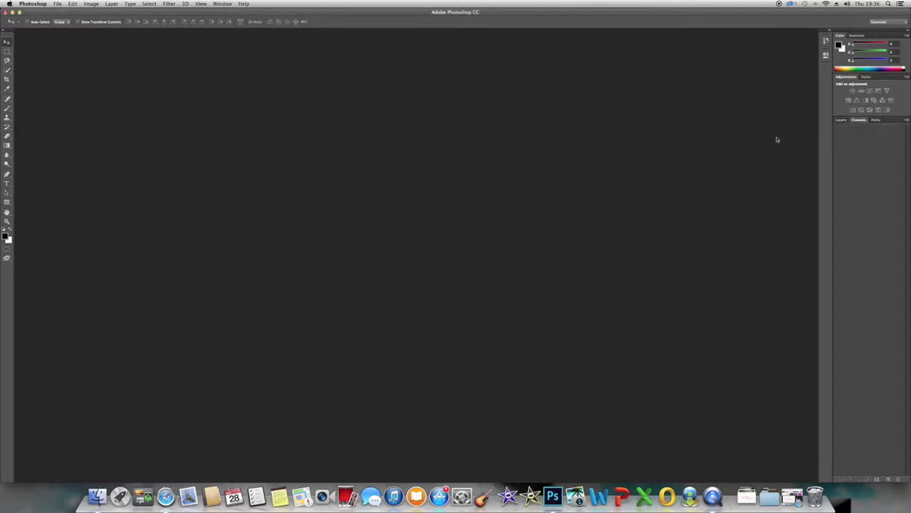
left_click(840, 120)
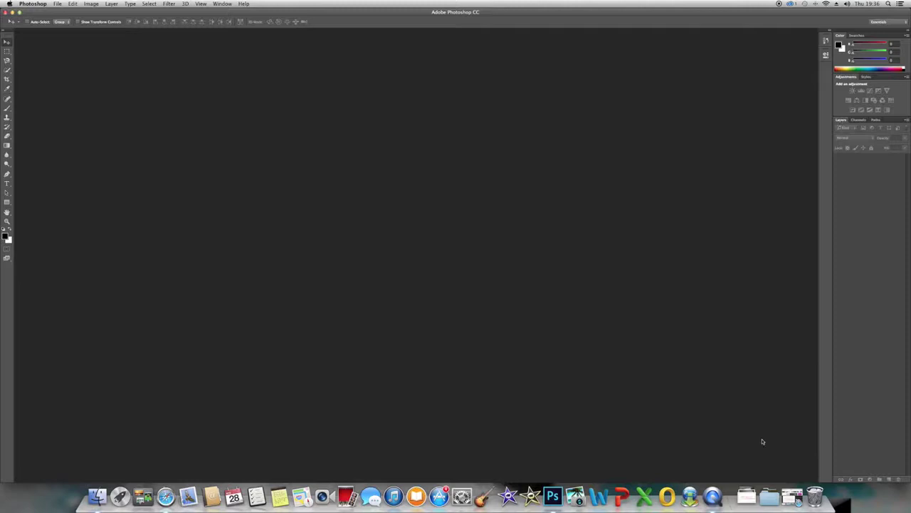
left_click(748, 492)
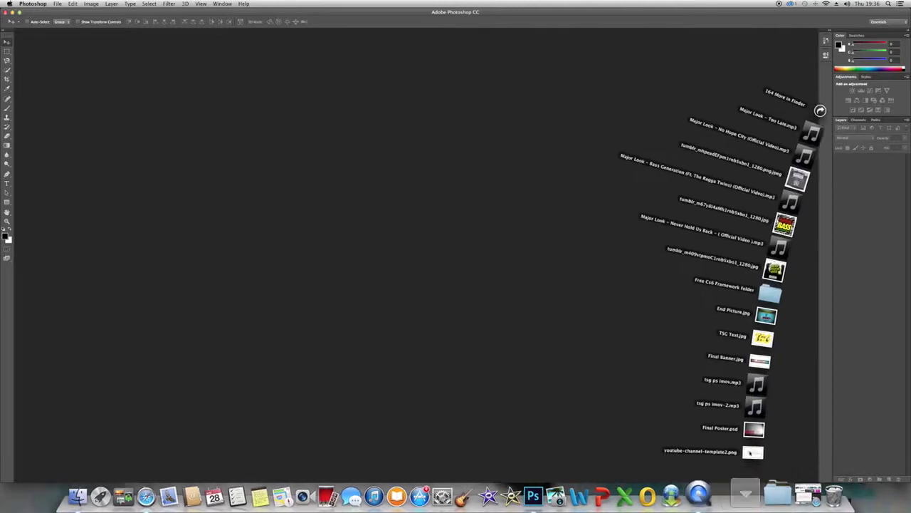
left_click(719, 423)
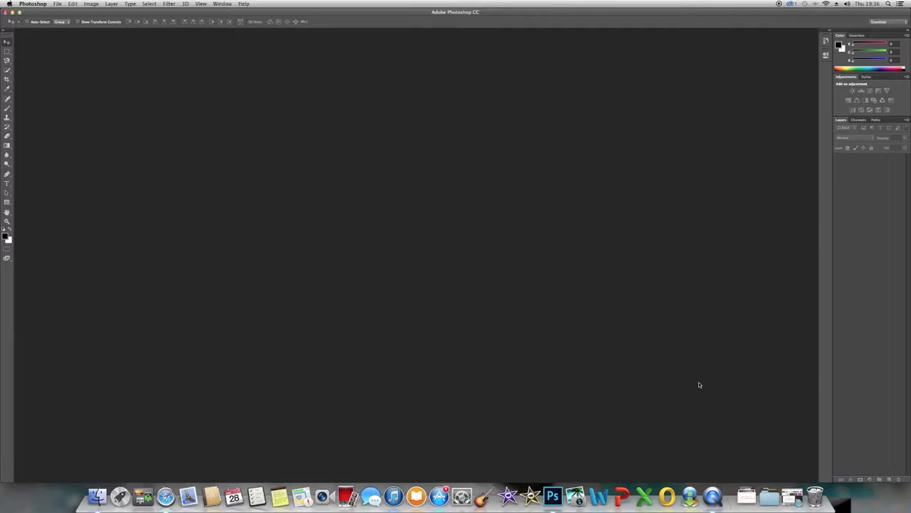
- Browse the View, Window and Help menus, ending back at the File menu
left_click(56, 3)
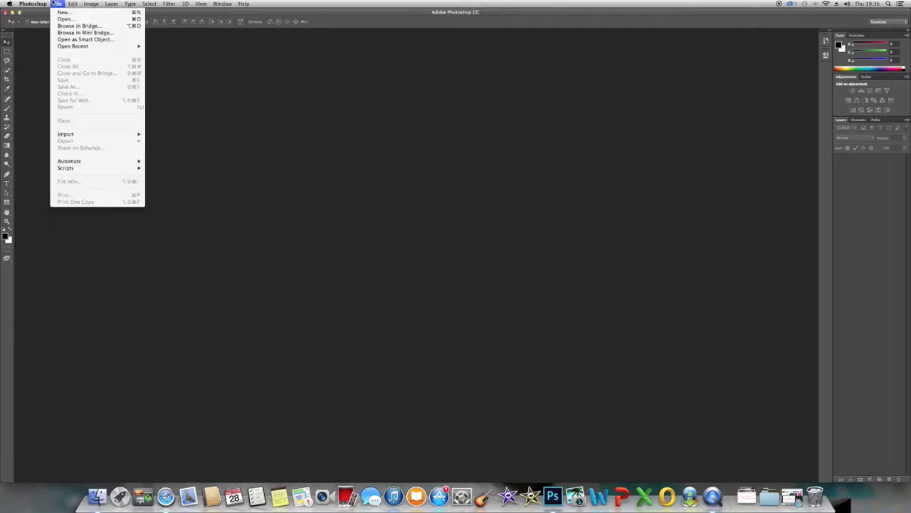
mouse_move(73, 3)
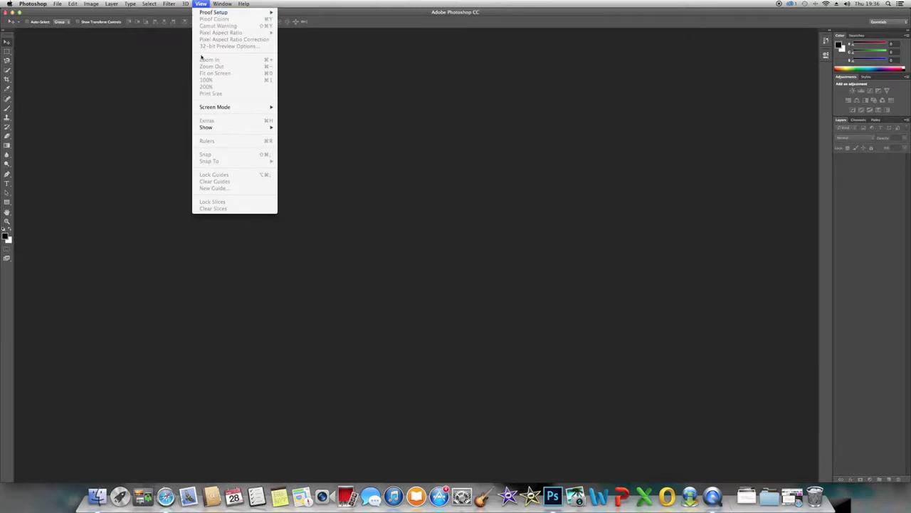
mouse_move(226, 3)
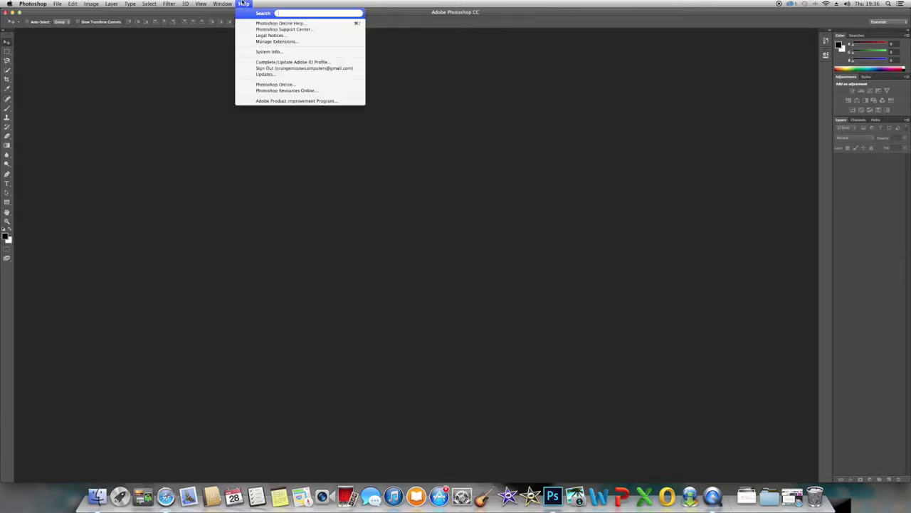
left_click(243, 3)
left_click(243, 4)
mouse_move(58, 3)
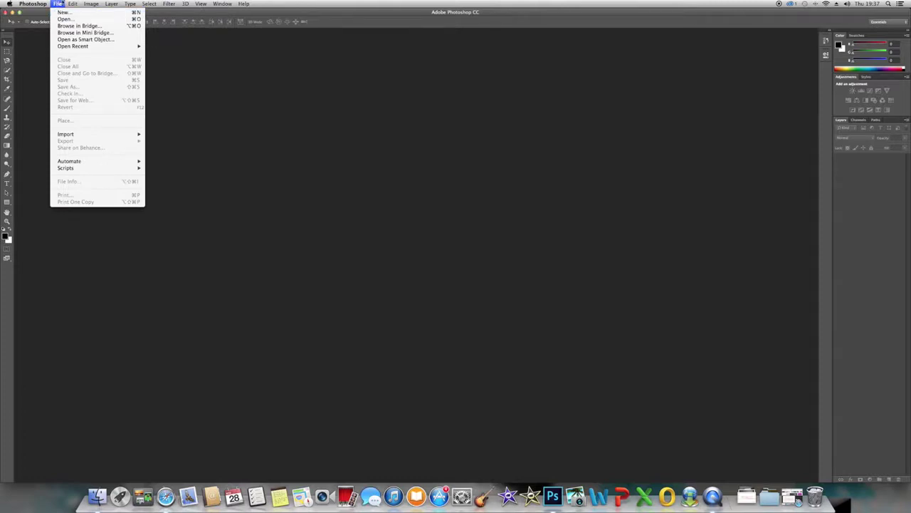
- Open youtube-channel-template2.png from the Desktop via File > Open
left_click(64, 12)
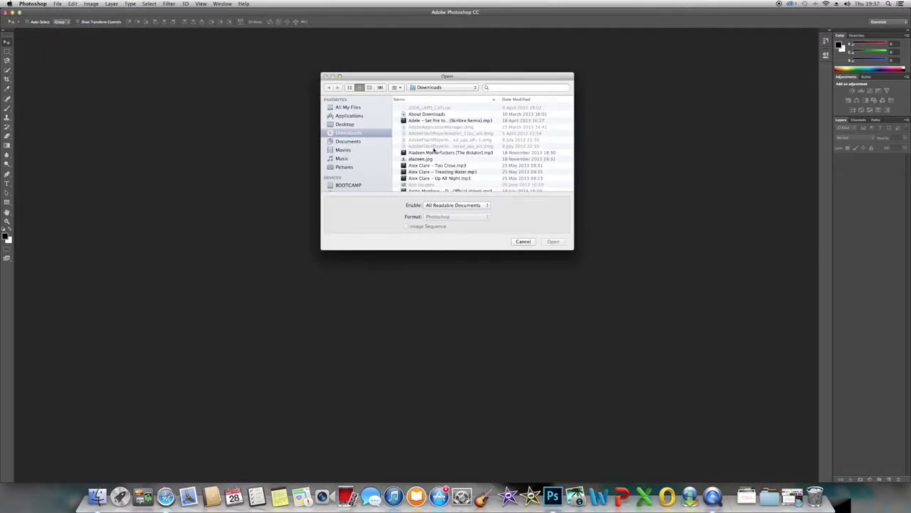
scroll(433, 150, "down", 10)
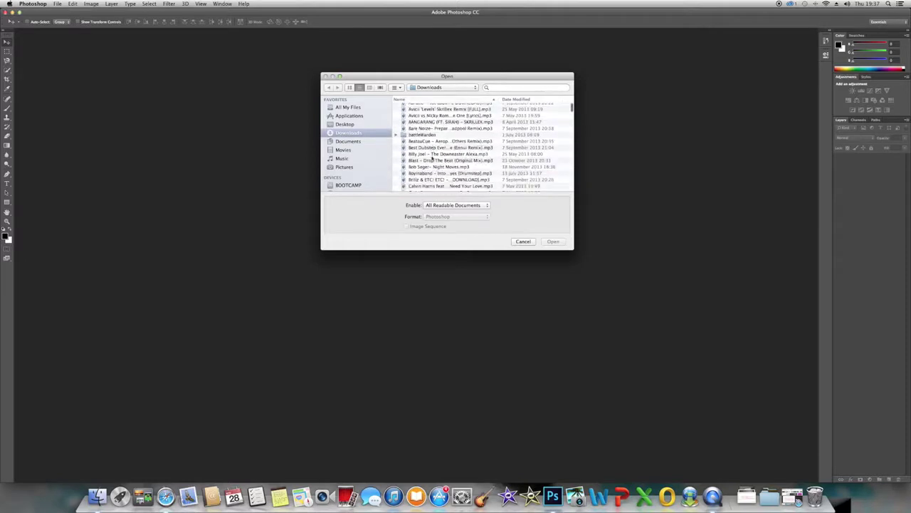
scroll(433, 157, "down", 8)
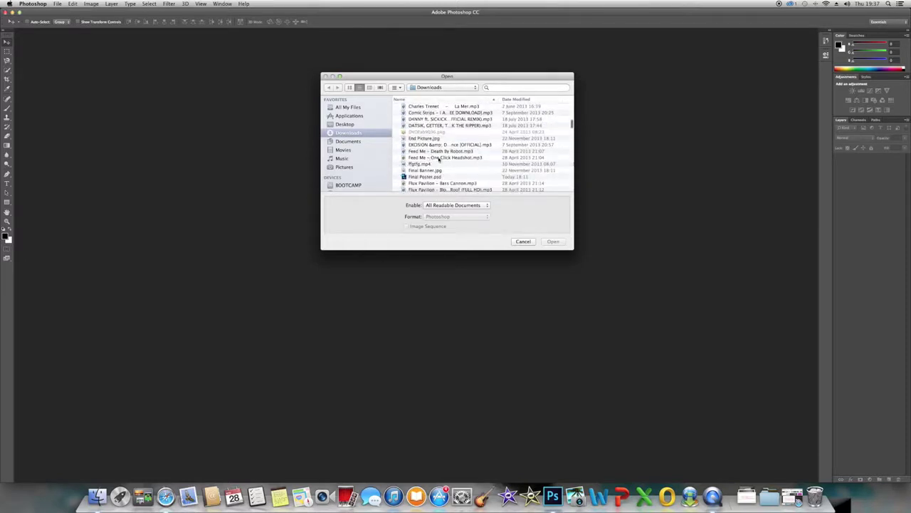
scroll(439, 160, "down", 8)
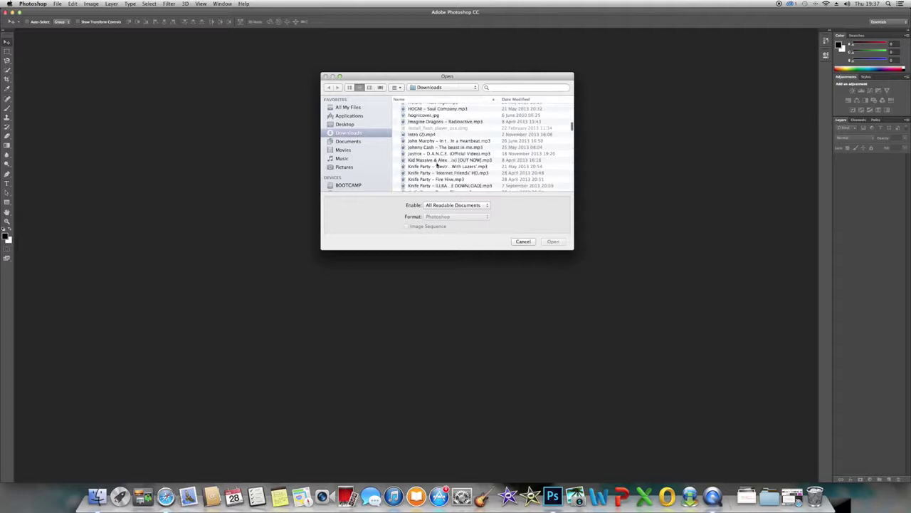
scroll(437, 164, "down", 8)
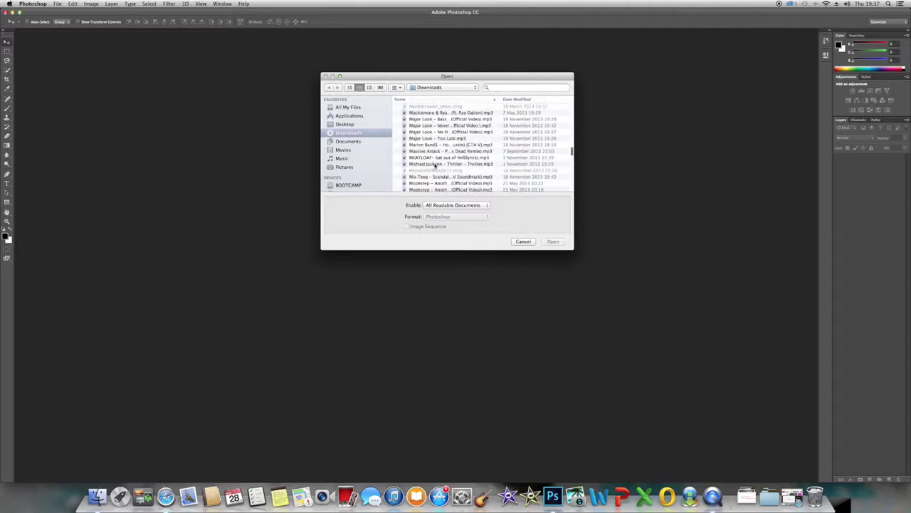
scroll(435, 166, "down", 8)
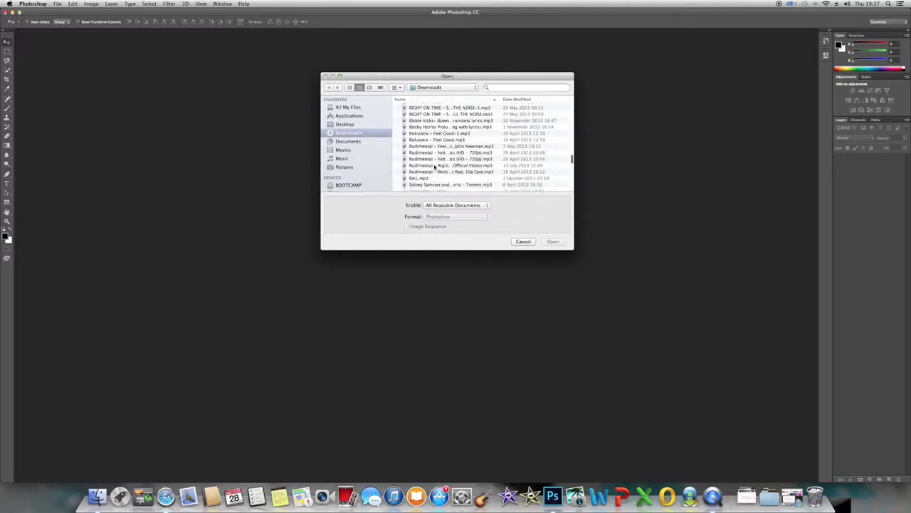
left_click(345, 124)
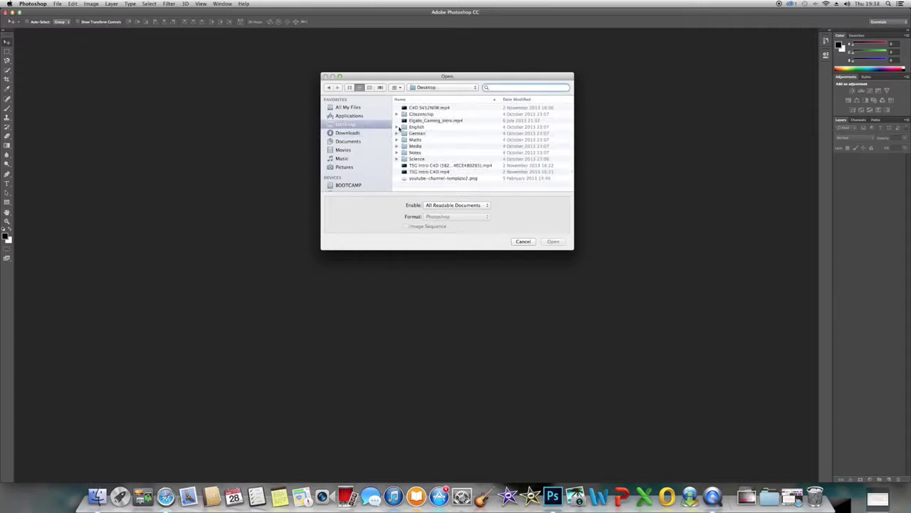
left_click(437, 178)
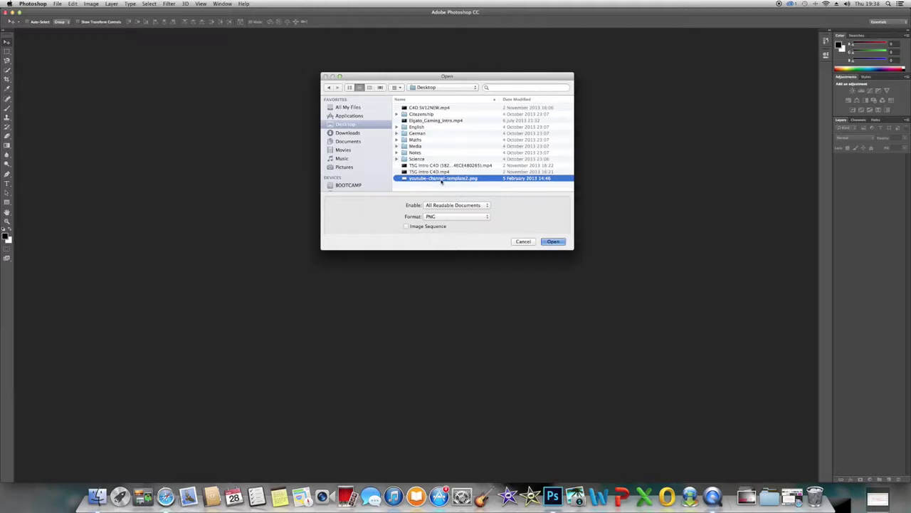
double_click(441, 180)
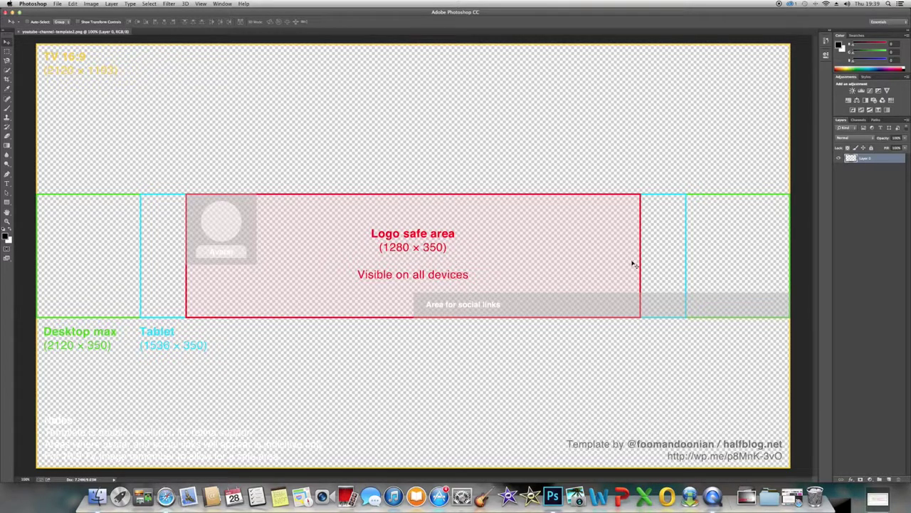
- Rename Layer 0 to 'Banner Template' in the Layers panel
double_click(867, 159)
key("BackSpace")
key("Return")
- Search Google Images in Safari for 'panoramic background'
left_click(165, 497)
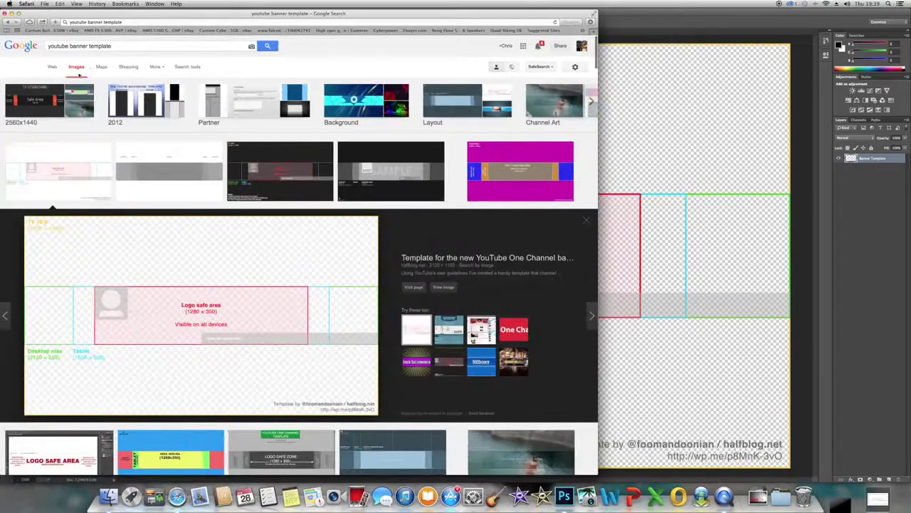
left_click(114, 46)
key("super+a")
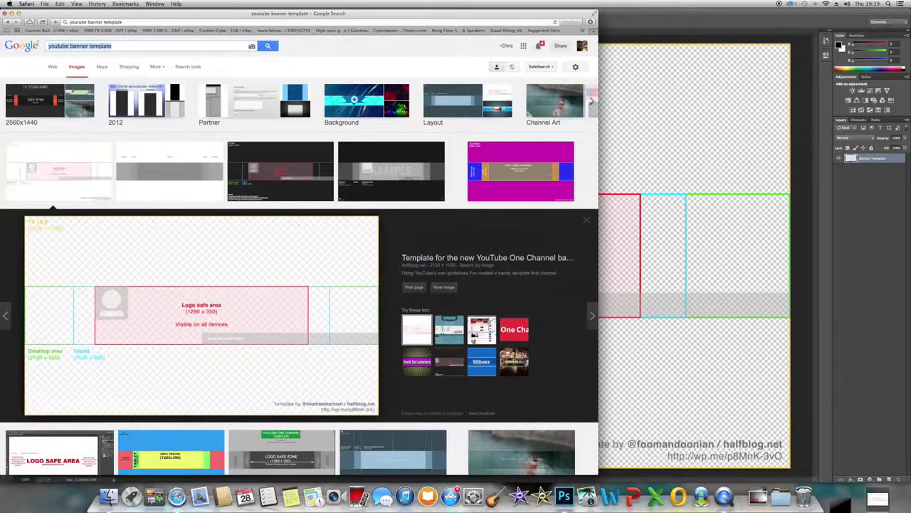
key("BackSpace")
type("pano")
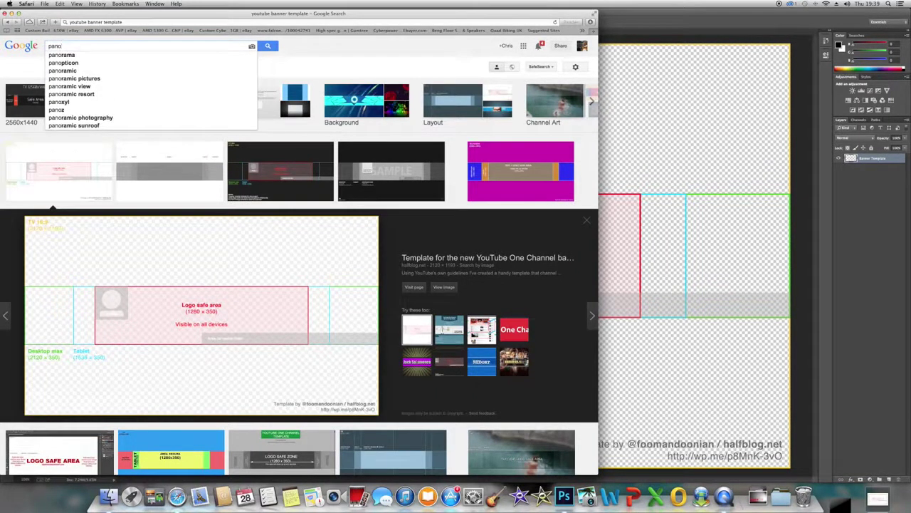
type("lra")
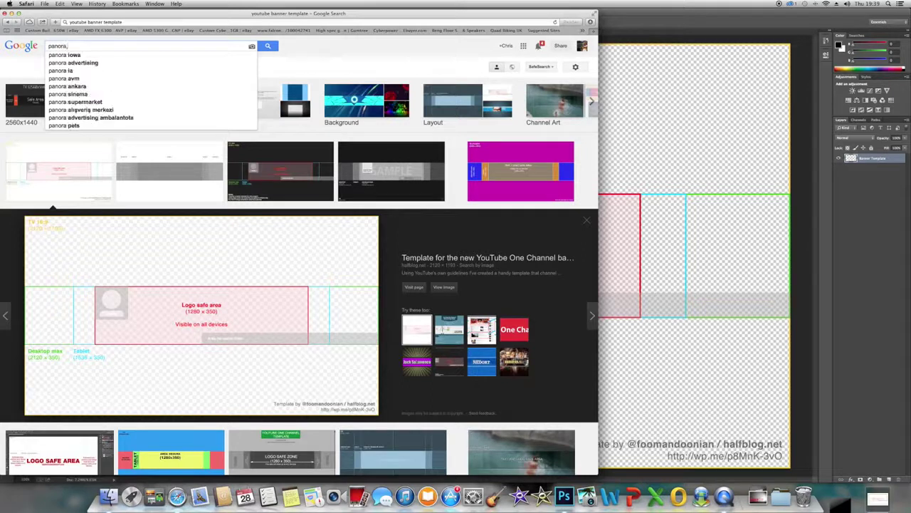
type("ic background")
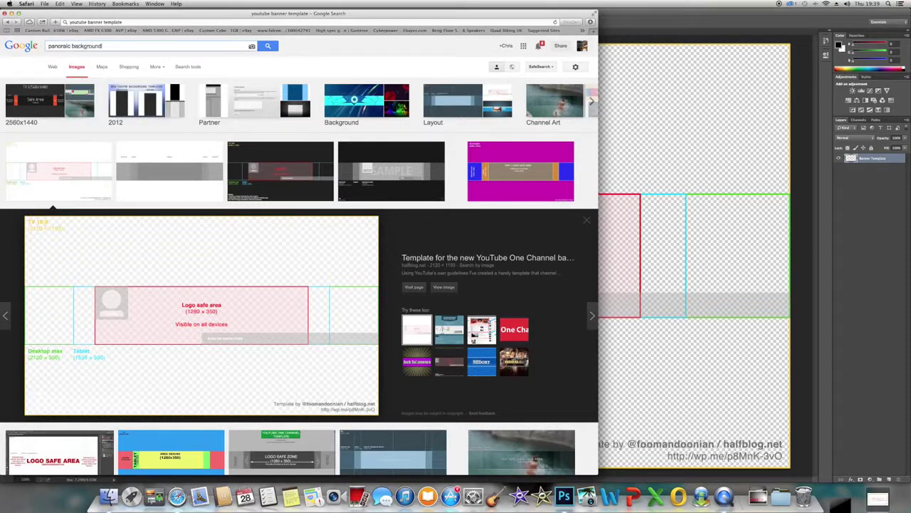
key("Return")
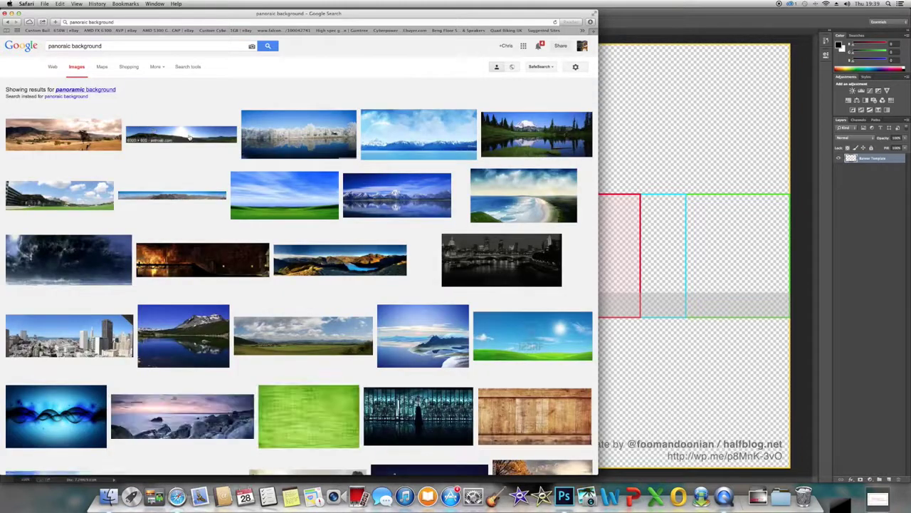
- Download the wide green-hills panorama image to Downloads
left_click(179, 137)
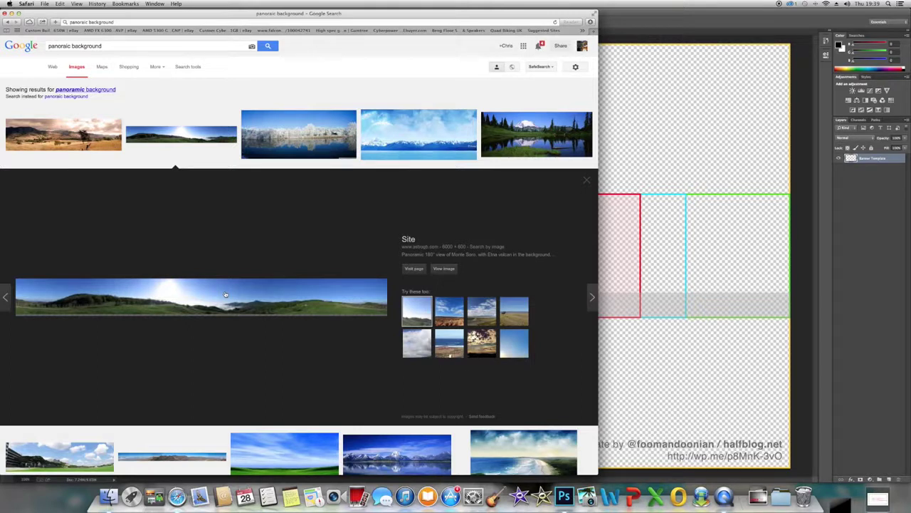
scroll(225, 294, "down", 2)
right_click(212, 271)
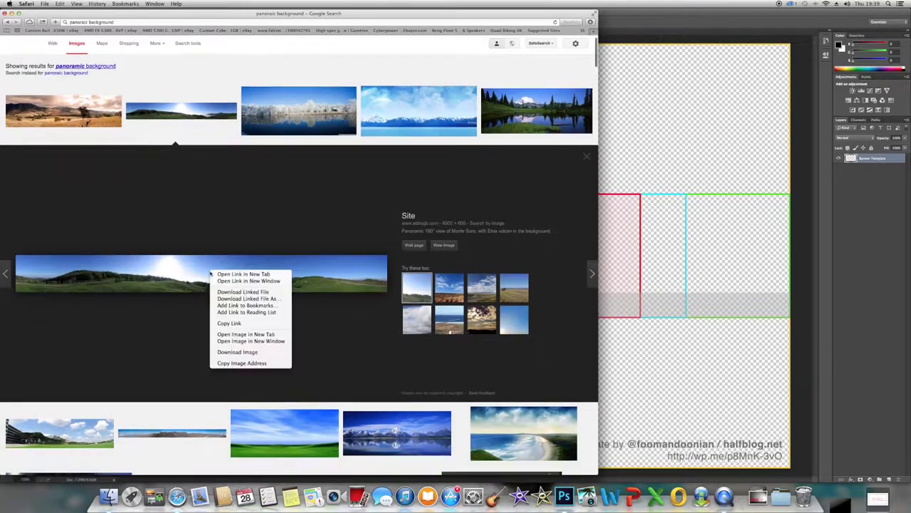
left_click(240, 351)
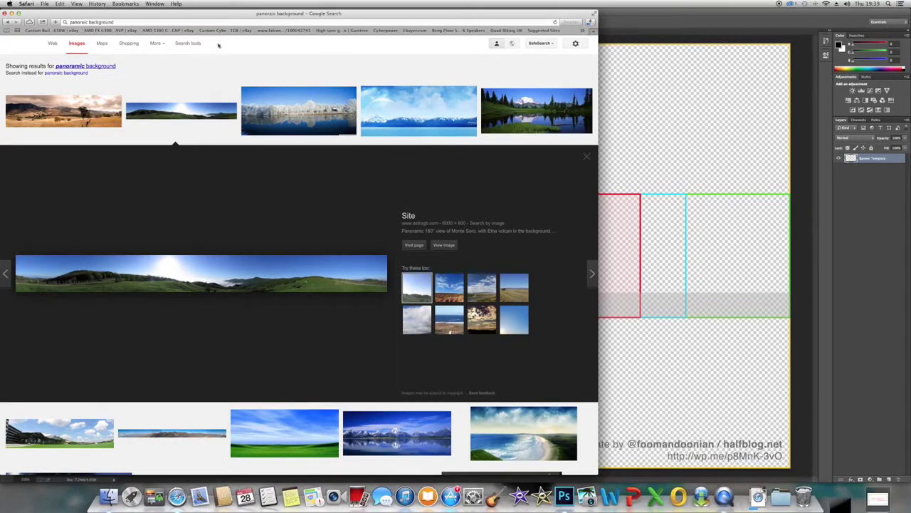
- Check the Downloads stack and minimise the Safari image-search window
left_click(642, 94)
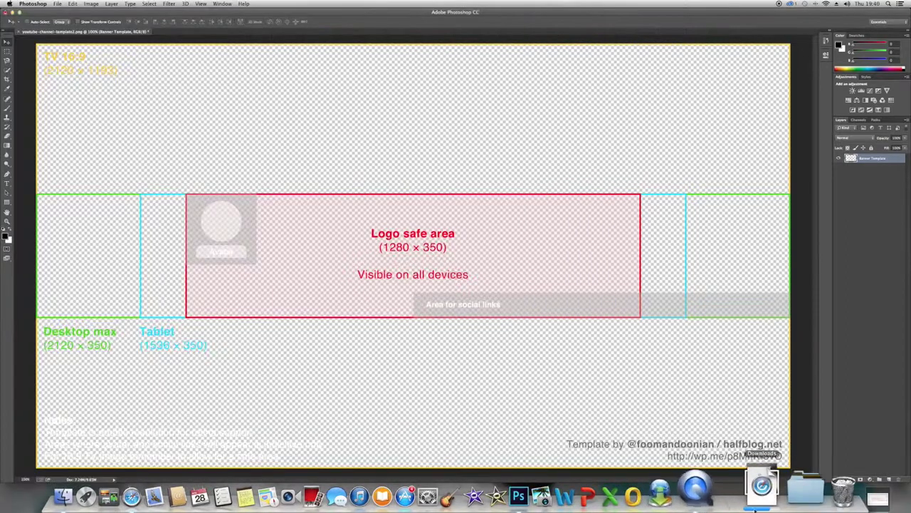
left_click(762, 491)
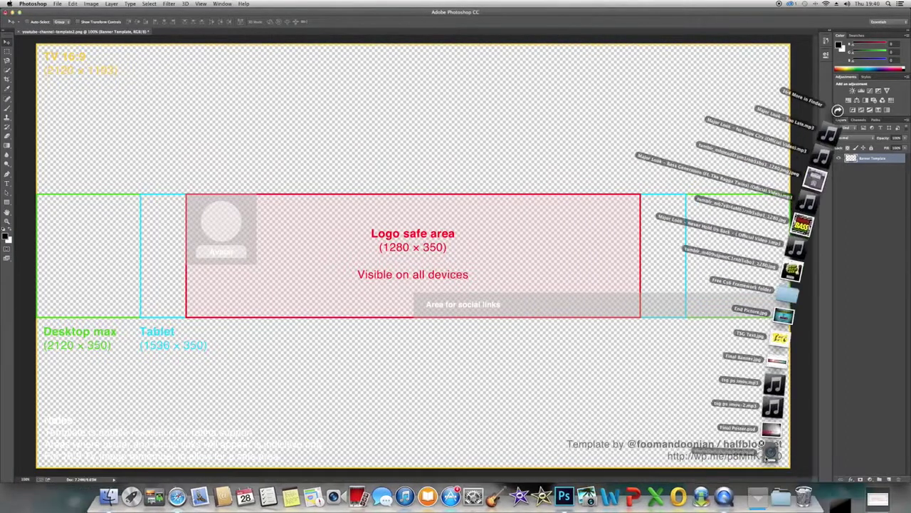
left_click(762, 484)
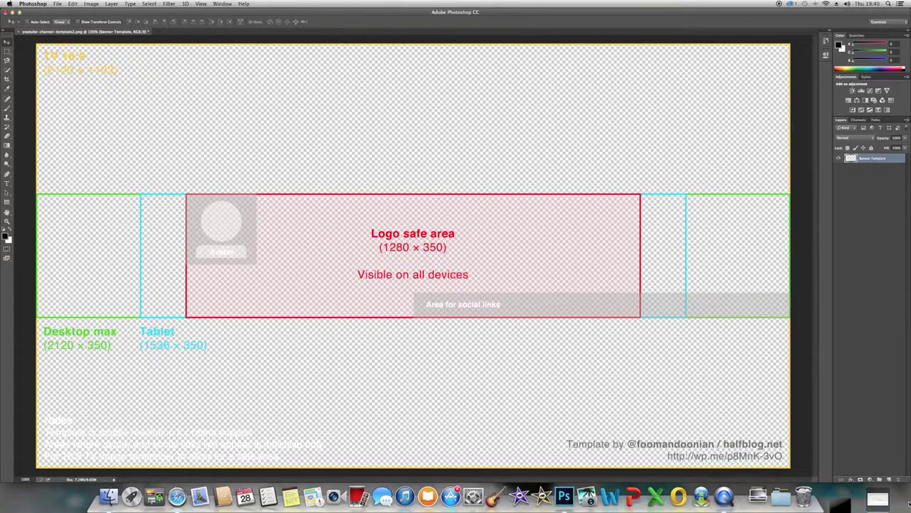
left_click(878, 498)
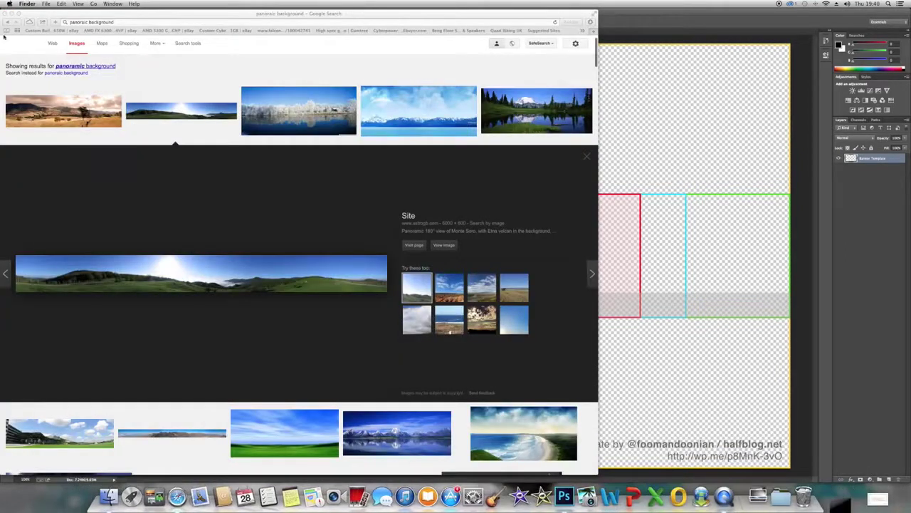
left_click(10, 13)
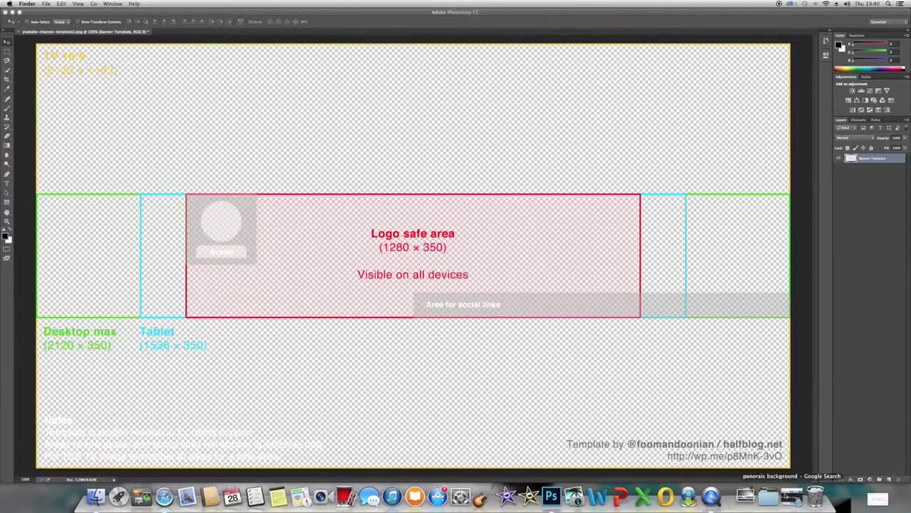
- Check Downloads and the Trash, then drag Photoshop aside to reveal the desktop
left_click(757, 487)
left_click(757, 488)
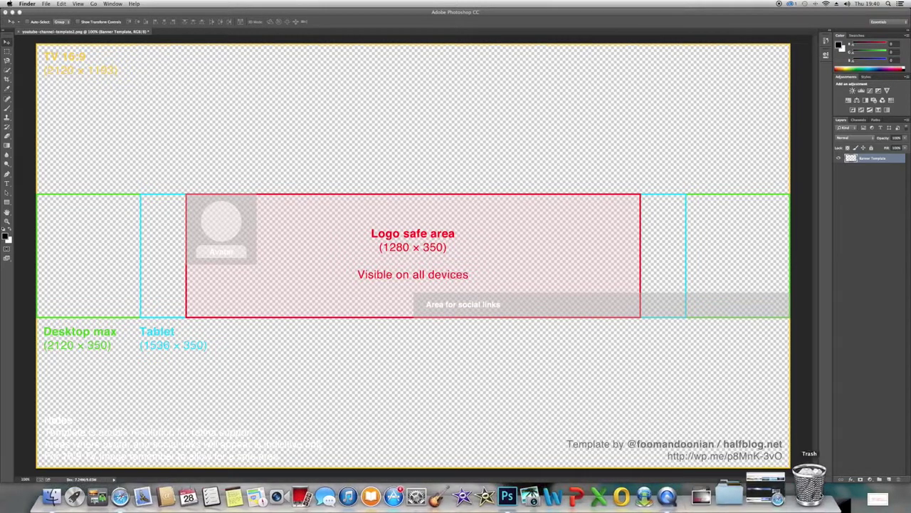
left_click(810, 476)
left_click(323, 206)
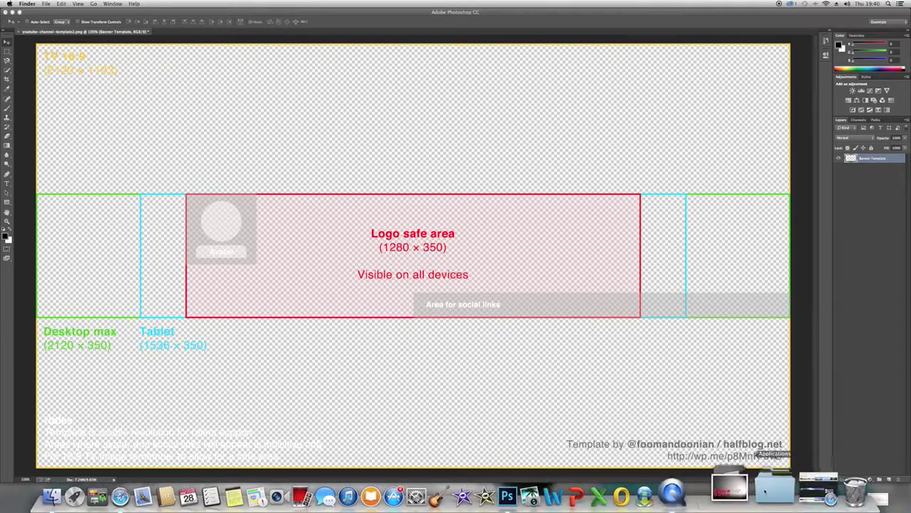
left_click(532, 27)
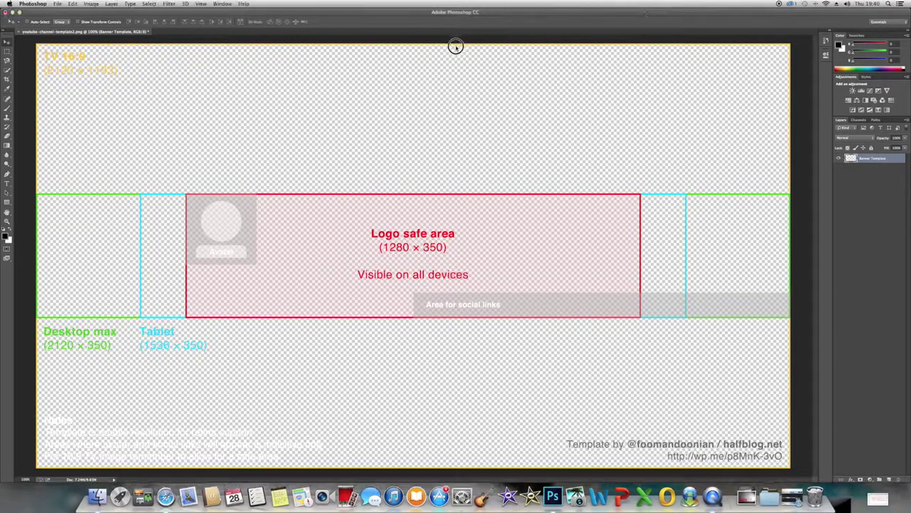
left_click_drag(530, 14, 481, 12)
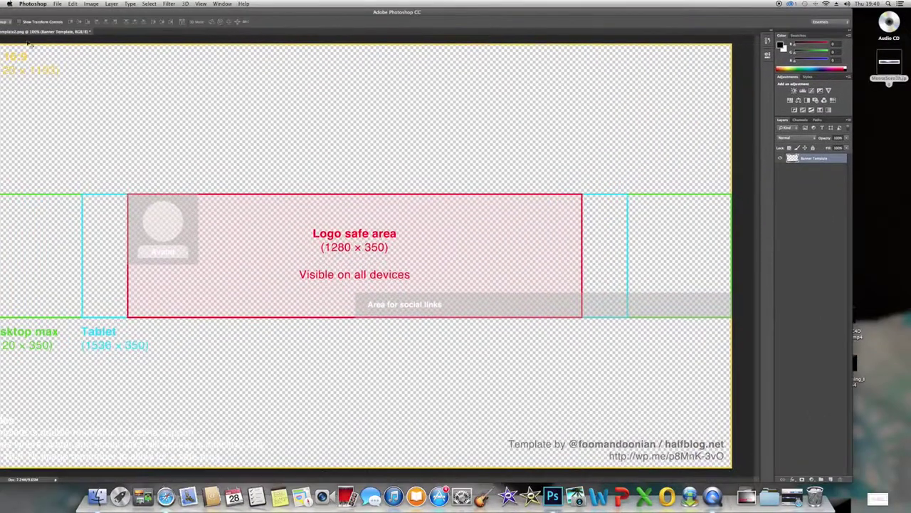
- Open MonteSoro3h.jpg and drag it into the banner template as Layer 1
double_click(202, 12)
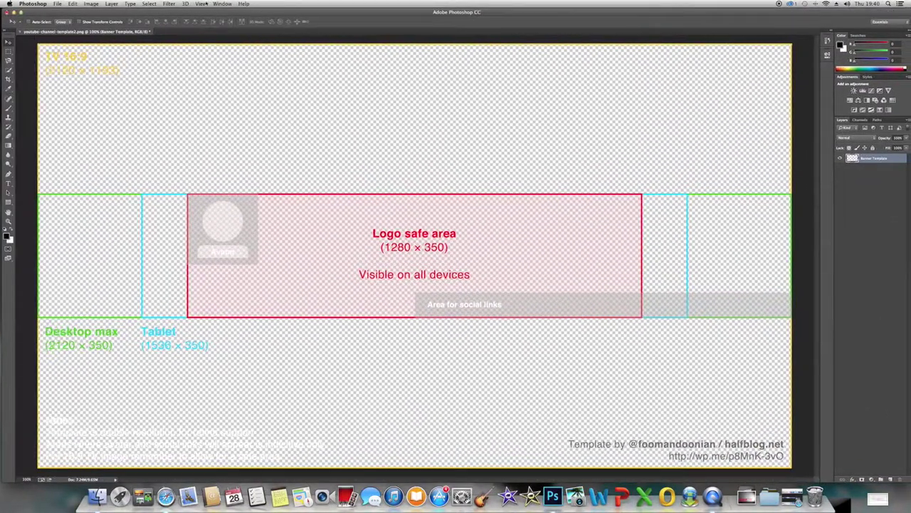
left_click(58, 3)
left_click(72, 18)
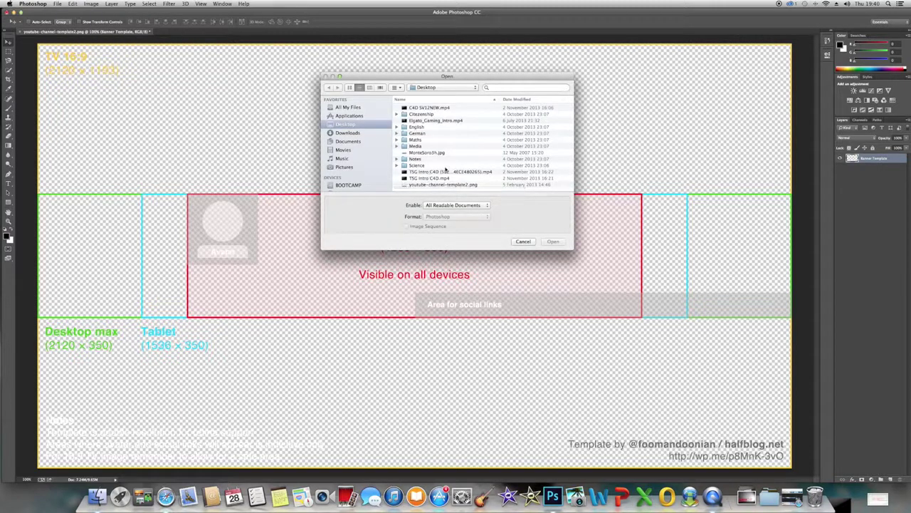
double_click(427, 154)
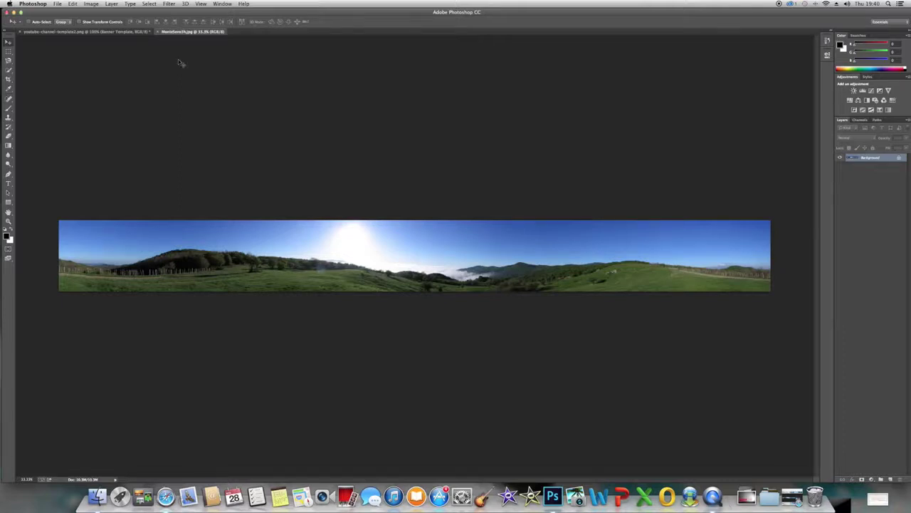
left_click_drag(182, 33, 202, 158)
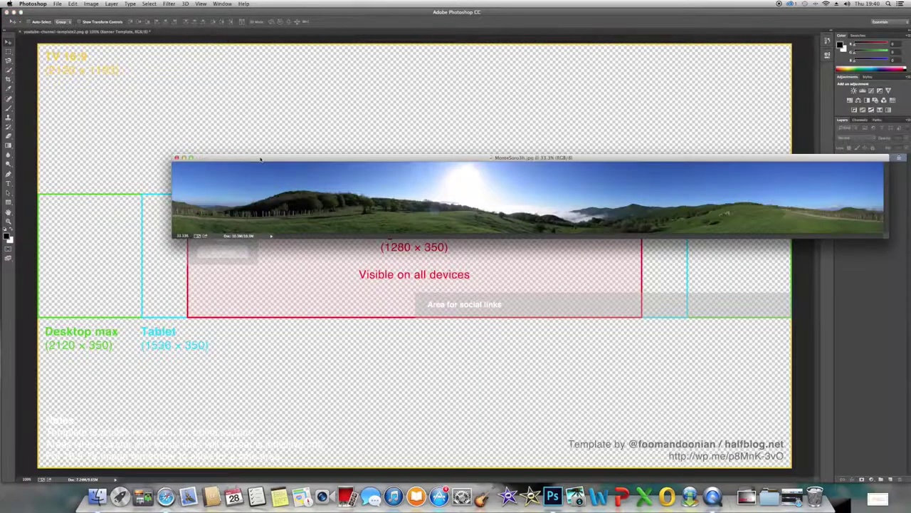
left_click_drag(261, 159, 309, 156)
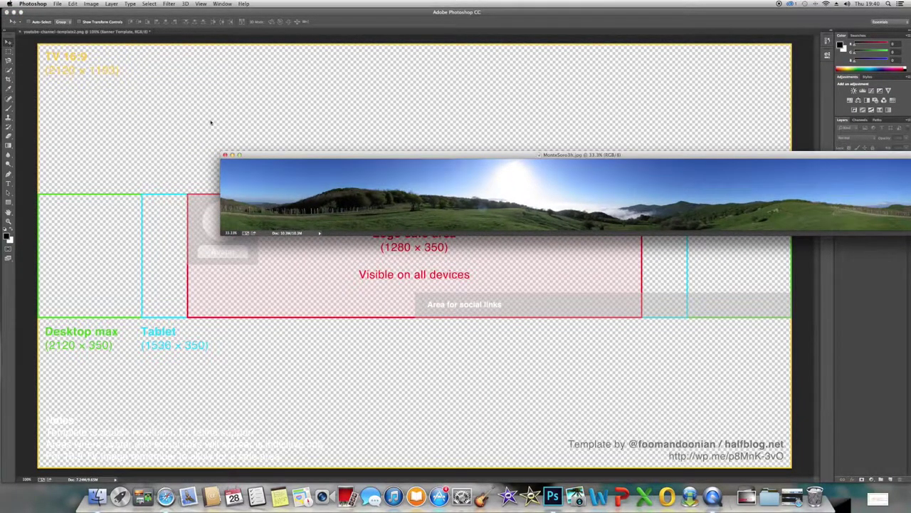
left_click_drag(350, 191, 175, 328)
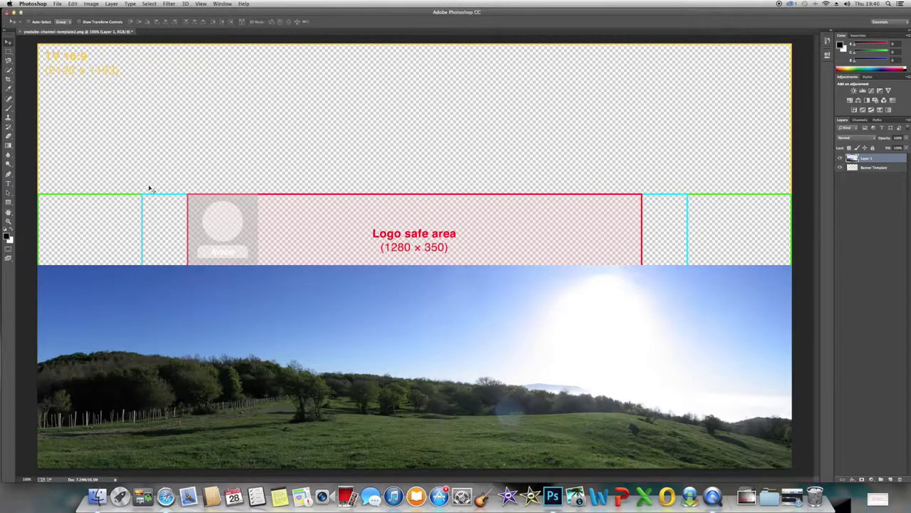
- Rename the panorama layer to 'Main Background'
double_click(867, 159)
type("TV")
key("Return")
- Use Edit > Transform > Scale to roughly size the panorama into the banner band
left_click(74, 5)
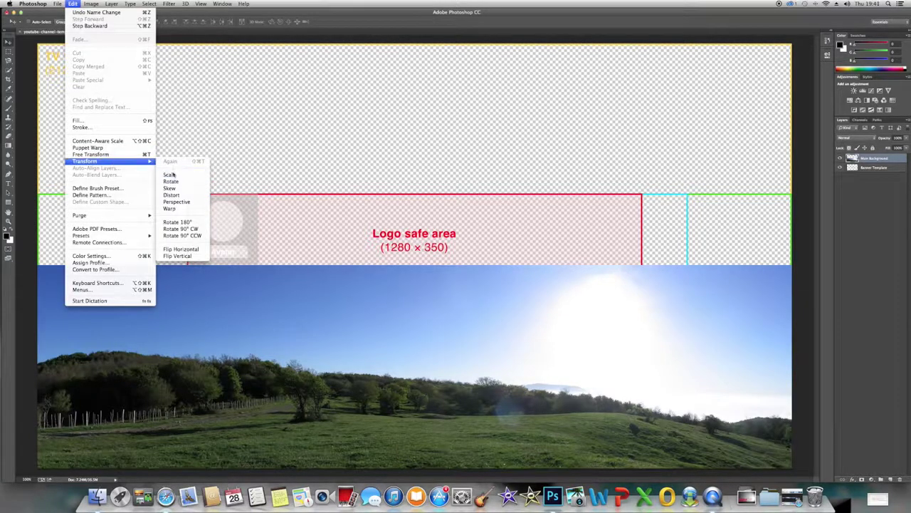
left_click(184, 222)
left_click_drag(92, 264, 220, 186)
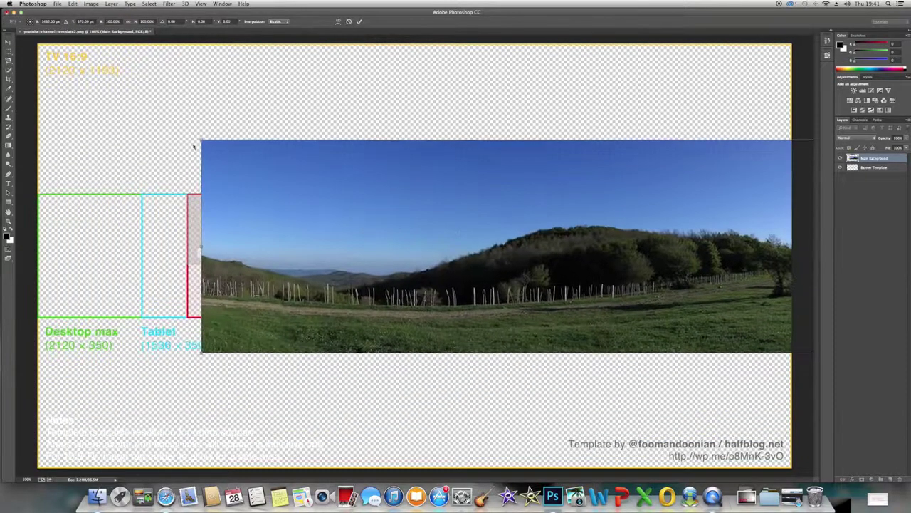
left_click_drag(203, 140, 551, 293)
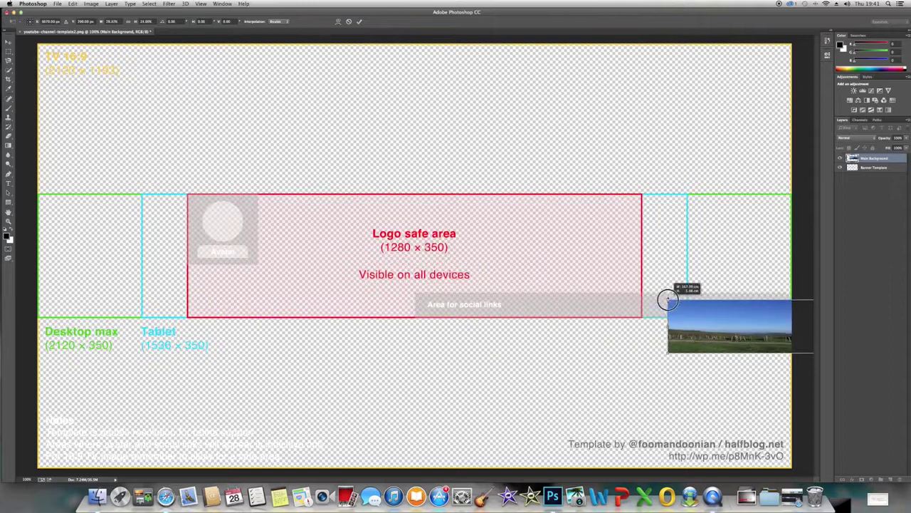
left_click_drag(668, 300, 53, 263)
left_click_drag(512, 304, 192, 286)
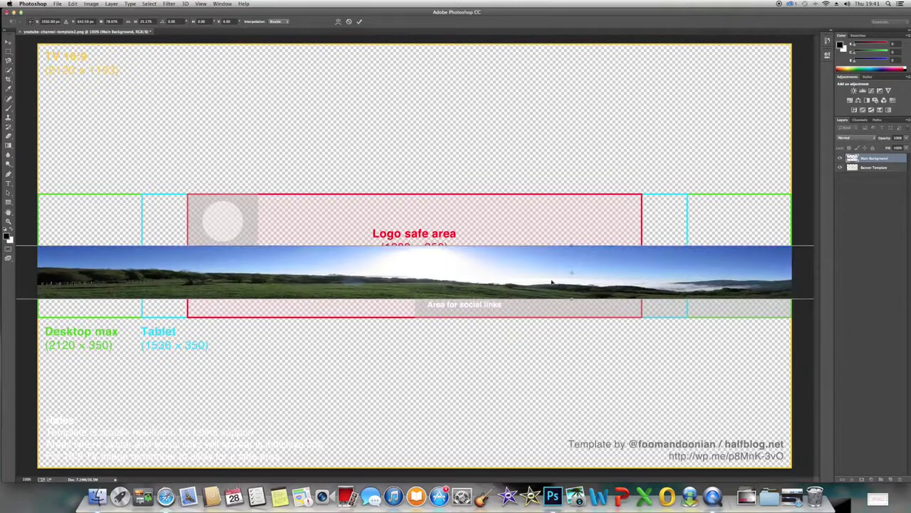
left_click_drag(565, 246, 443, 220)
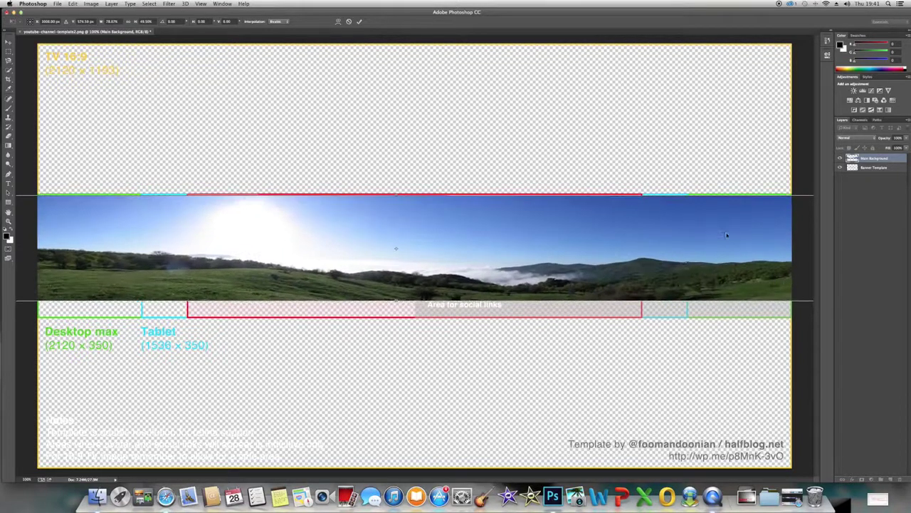
- Refine the scale so the panorama spans from the Tablet guide's left edge across the band
left_click_drag(662, 229, 448, 232)
left_click_drag(787, 246, 748, 247)
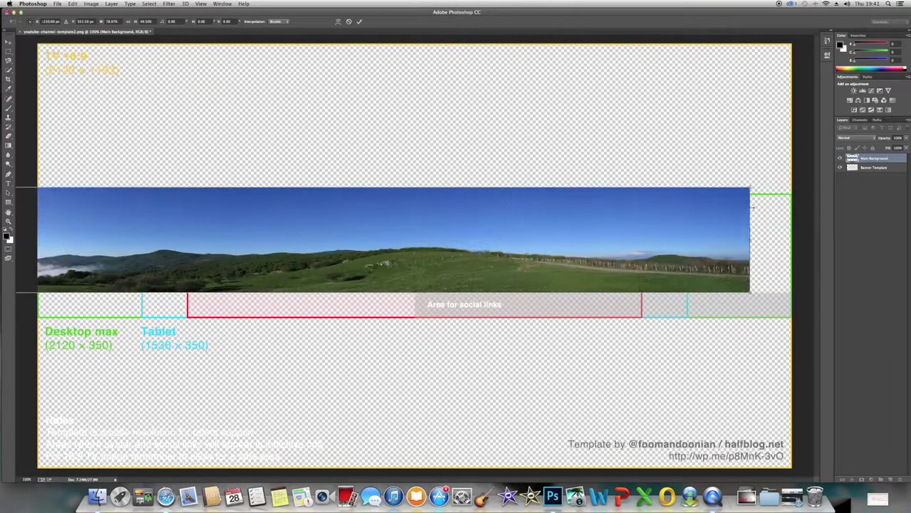
left_click_drag(751, 188, 643, 229)
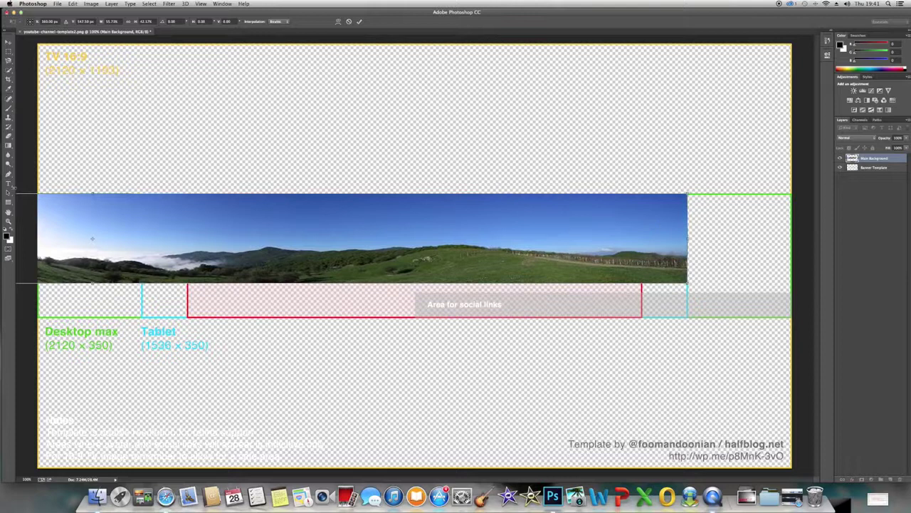
left_click_drag(92, 239, 487, 243)
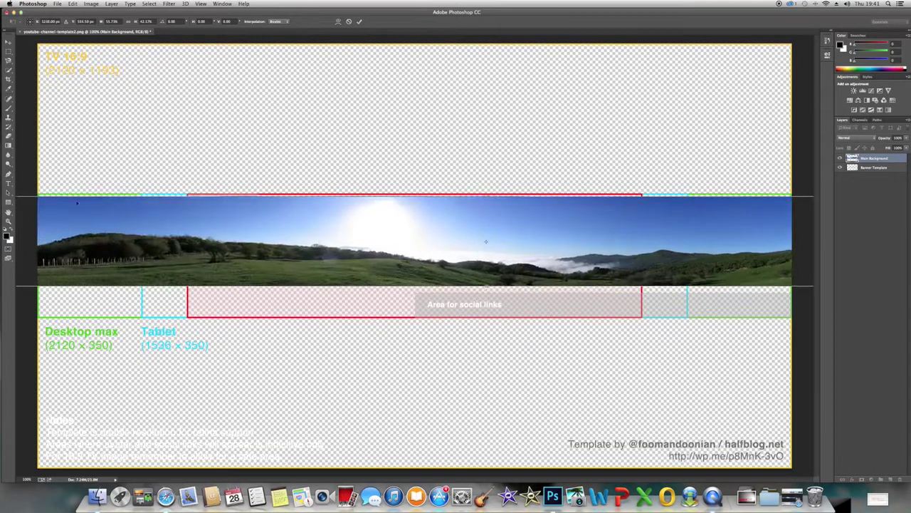
left_click_drag(77, 203, 98, 250)
left_click_drag(769, 214, 642, 194)
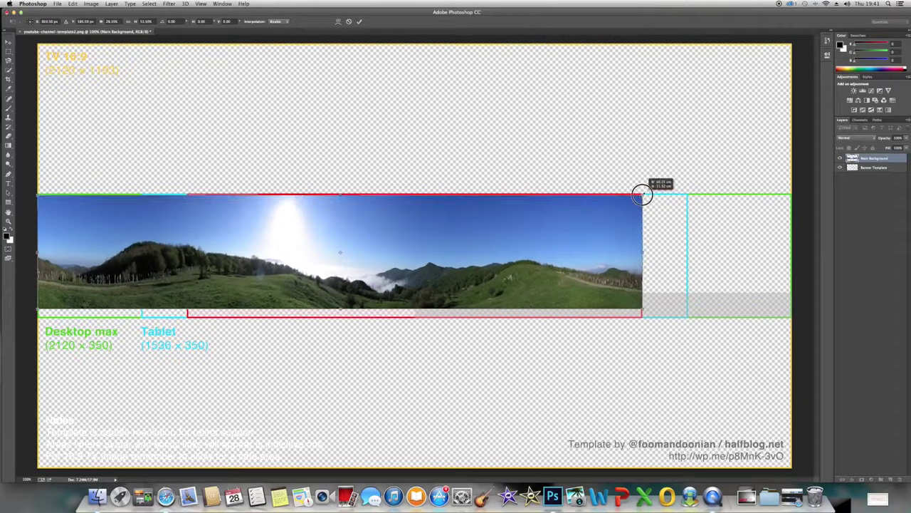
left_click_drag(598, 223, 645, 229)
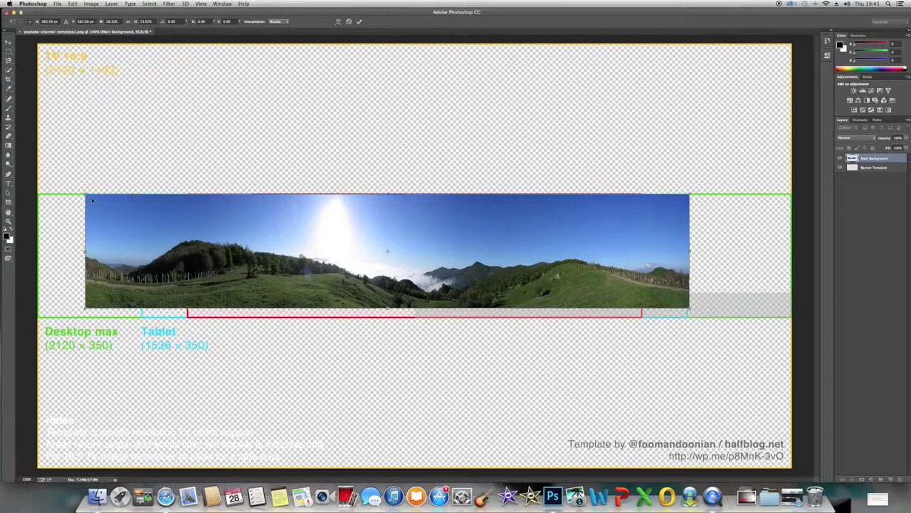
left_click_drag(84, 193, 142, 194)
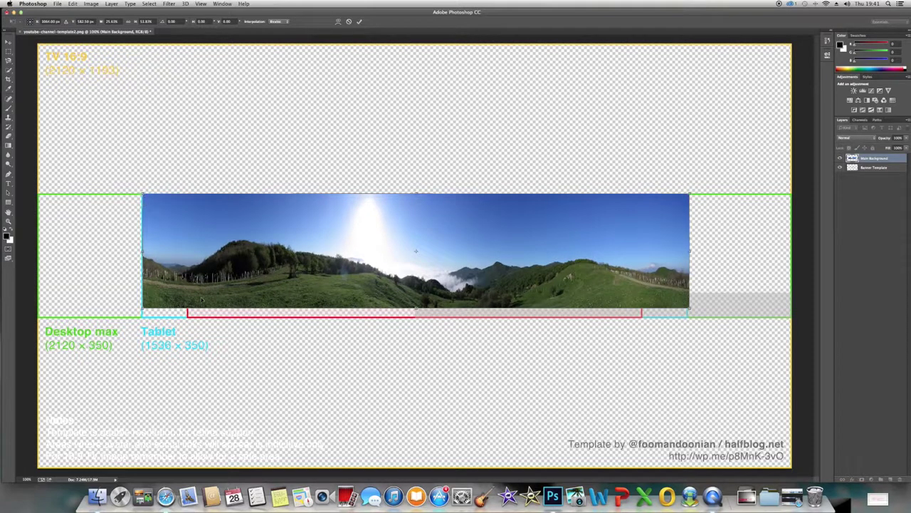
- Stretch the panorama's bottom edge down to the bottom of the green Desktop max guide
left_click_drag(416, 309, 415, 316)
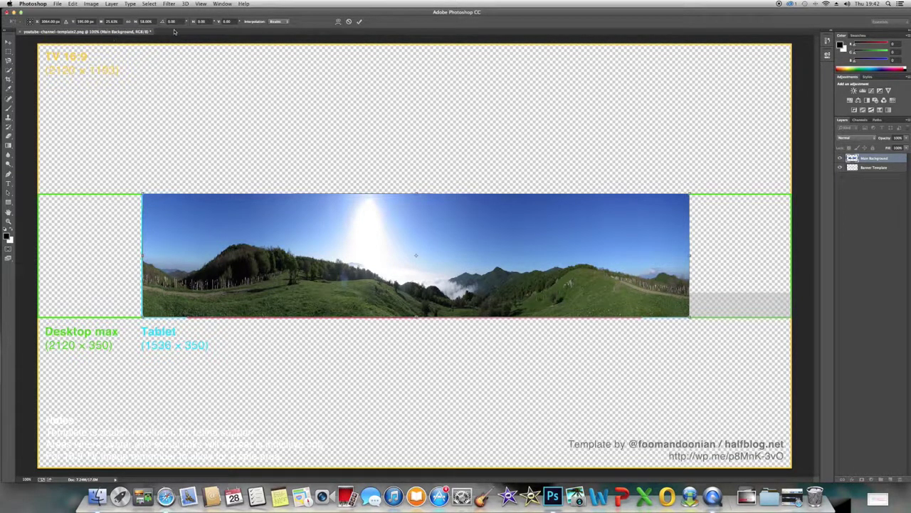
- Apply the transformation, fixing the panorama in the 350-px desktop band
left_click(8, 45)
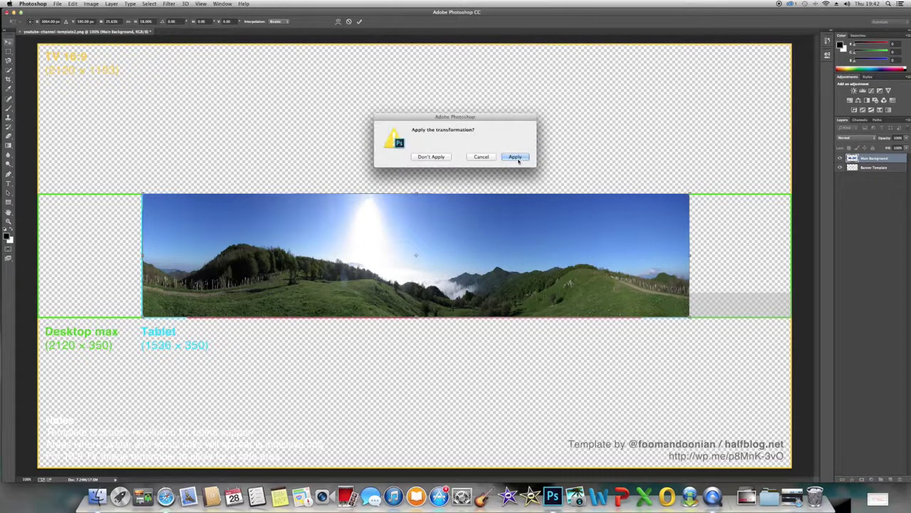
left_click(519, 157)
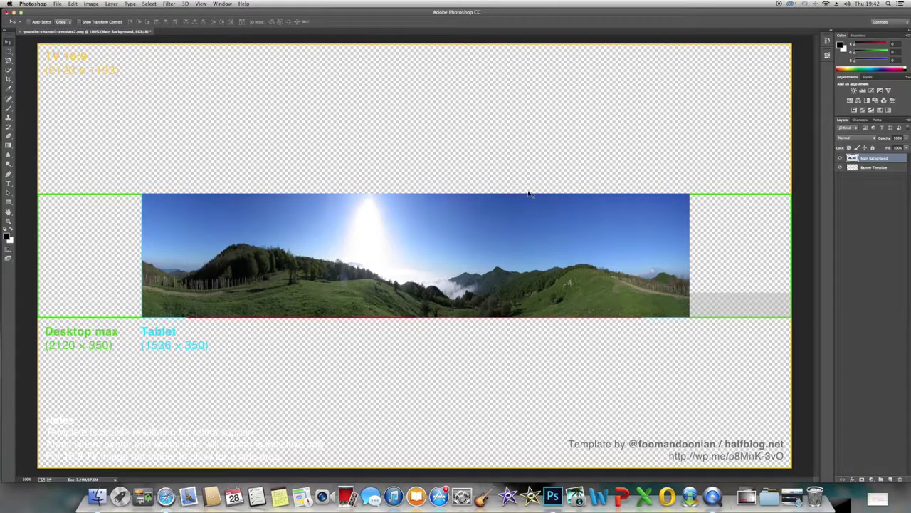